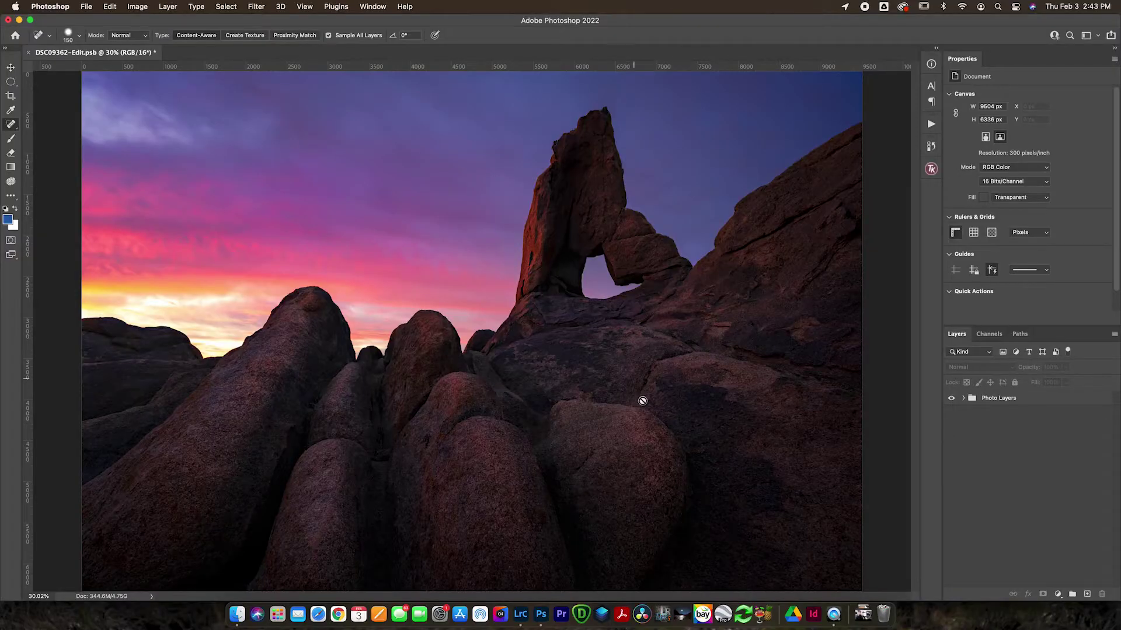
Expand the Photo Layers group and inspect the Group 1, Curves 3, Dodge/Burn and Saturation Fix layers.
left_click(964, 399)
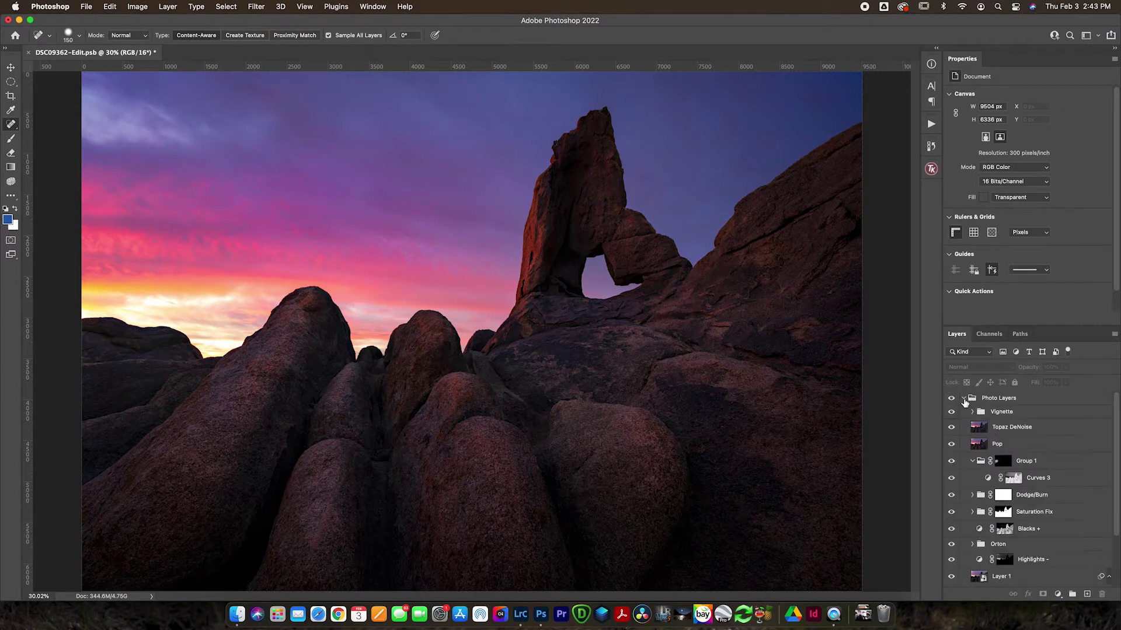
left_click(1000, 462)
left_click(1014, 478)
left_click(1003, 497)
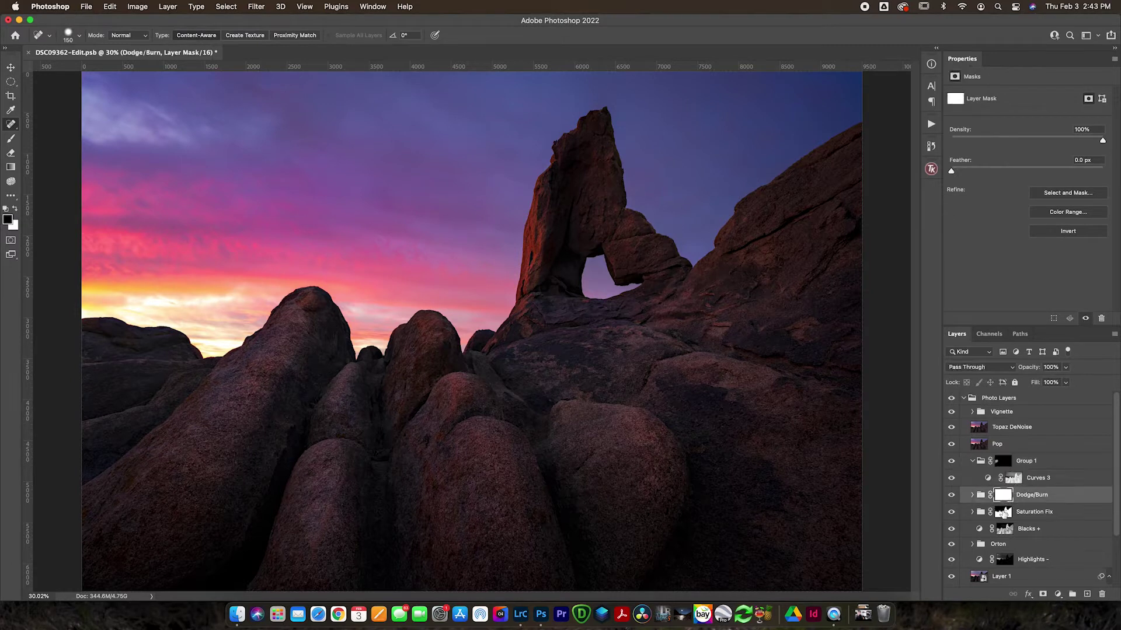
left_click(1002, 514)
scroll(1003, 514, "down", 1)
Inspect the Blacks +, Highlights - and FG masks, then Group 1's mask at 70% opacity.
left_click(1005, 516)
scroll(1008, 507, "down", 3)
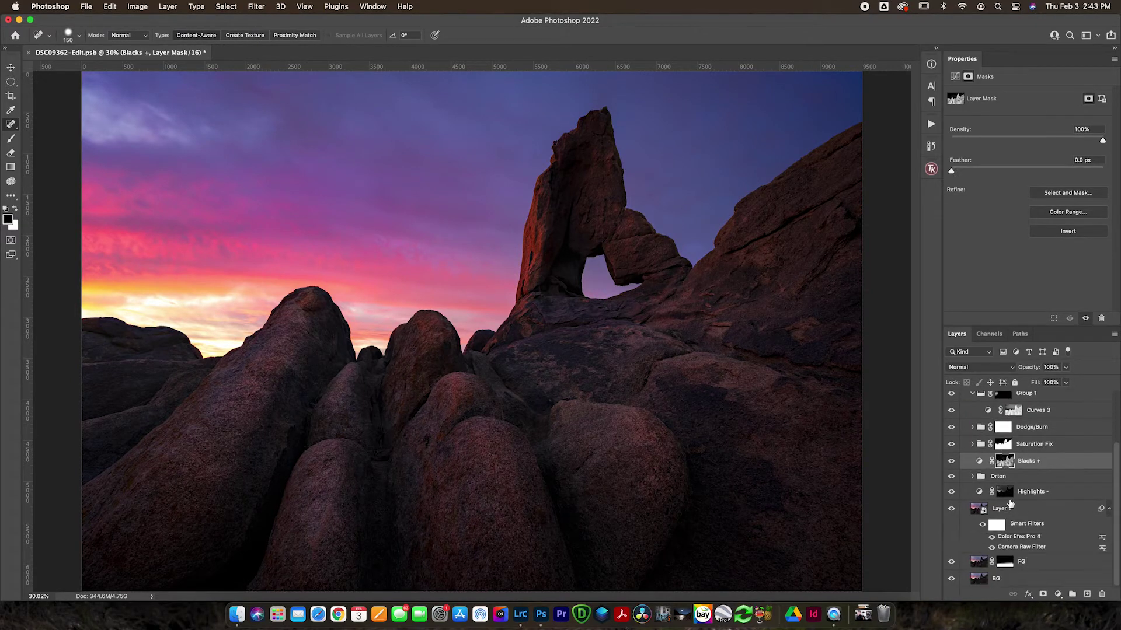
left_click(1006, 493)
left_click(1007, 562)
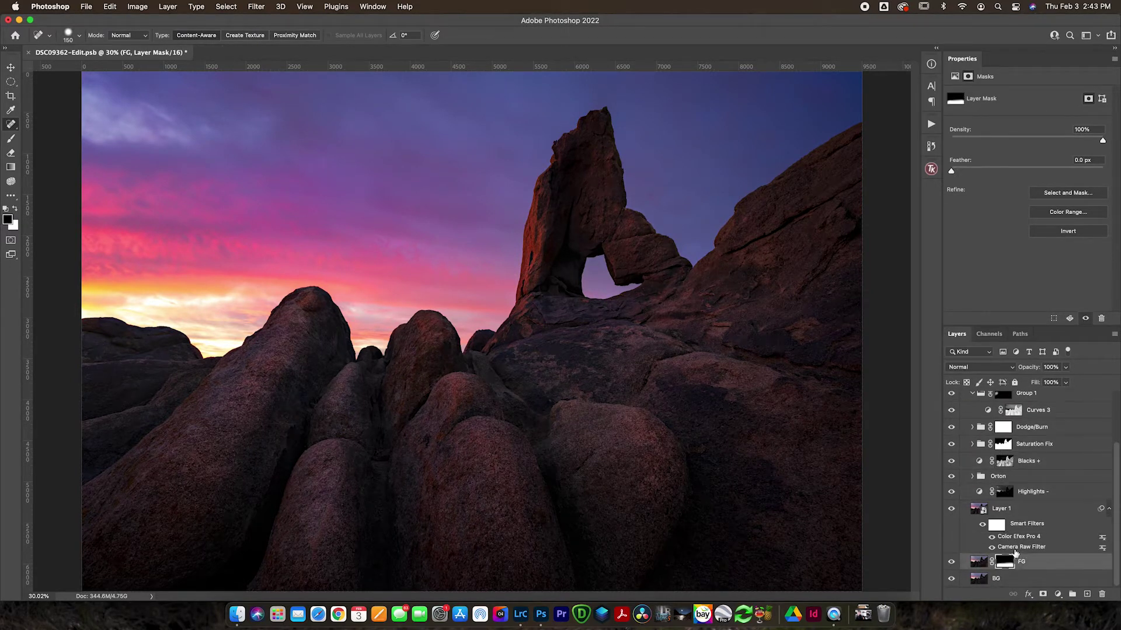
scroll(1014, 549, "up", 3)
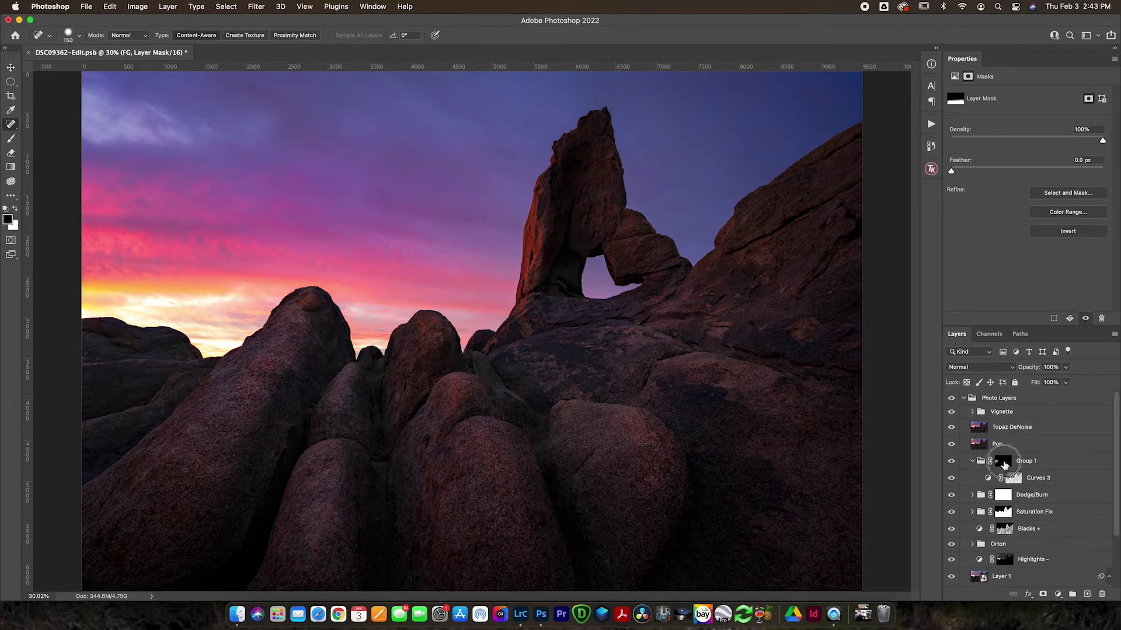
left_click(1004, 464)
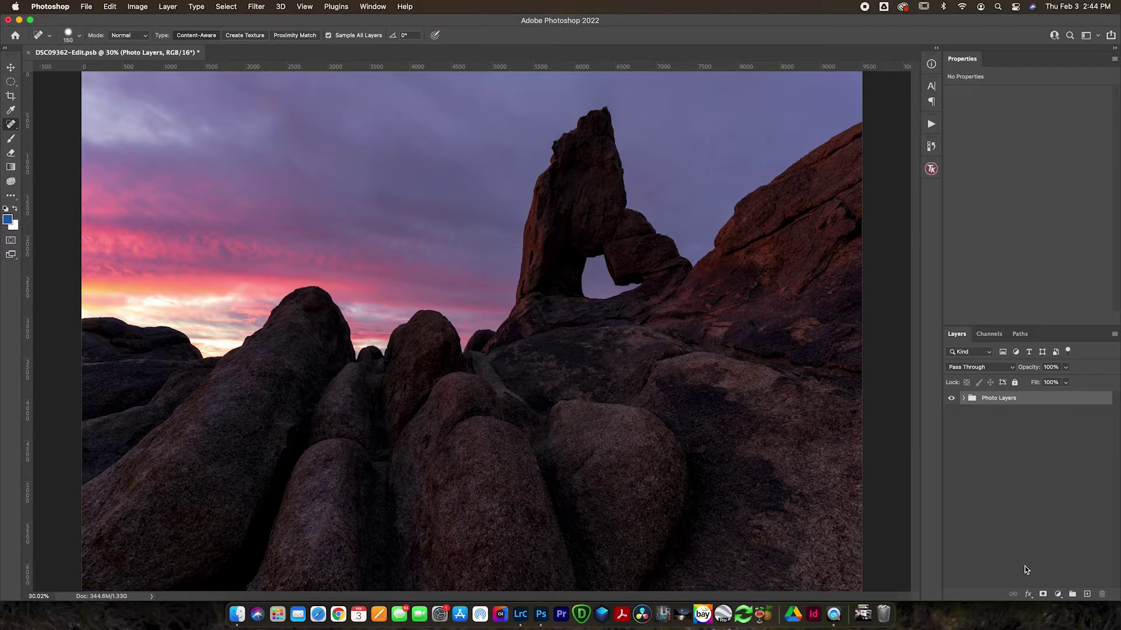
Add a Curves 1 adjustment layer and an empty Layer 2 above the Photo Layers group.
left_click(1057, 595)
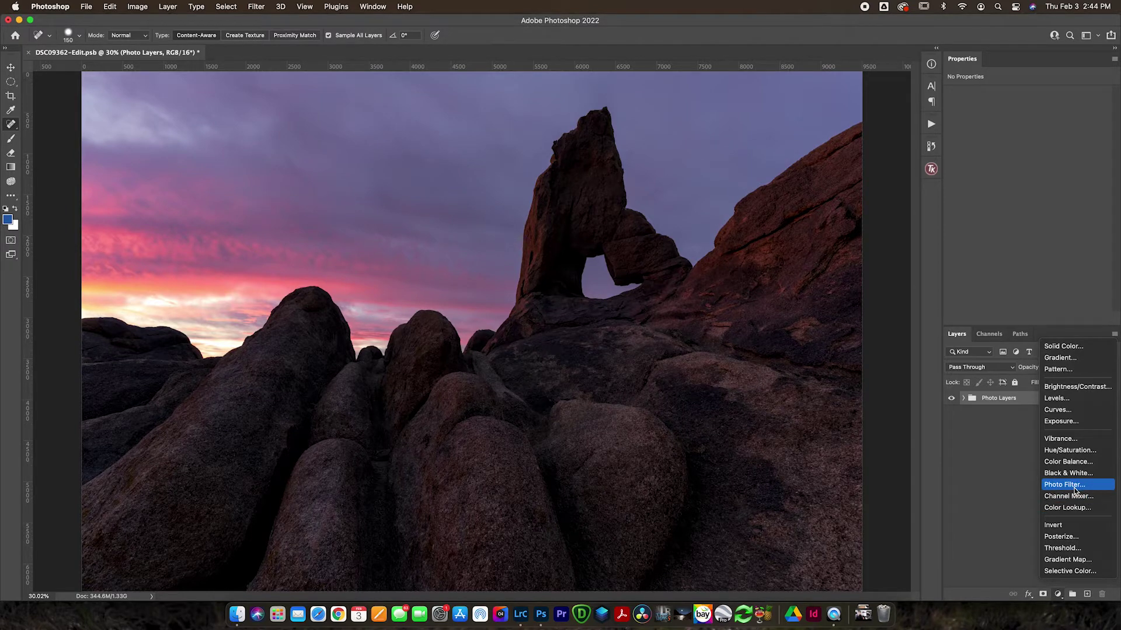
left_click(1057, 410)
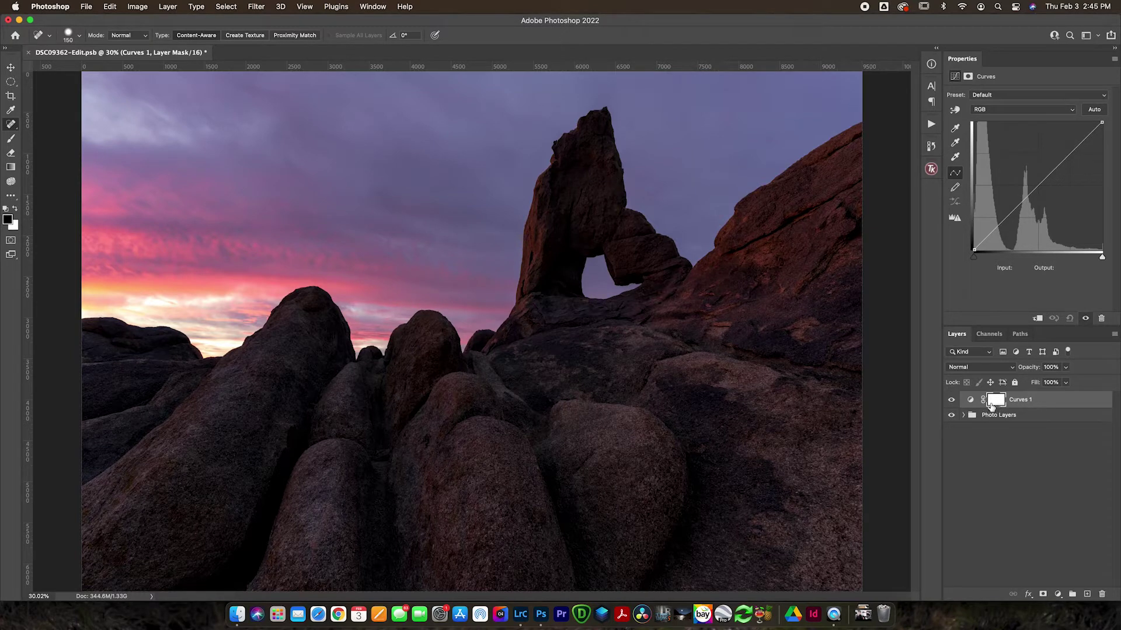
left_click(1086, 594)
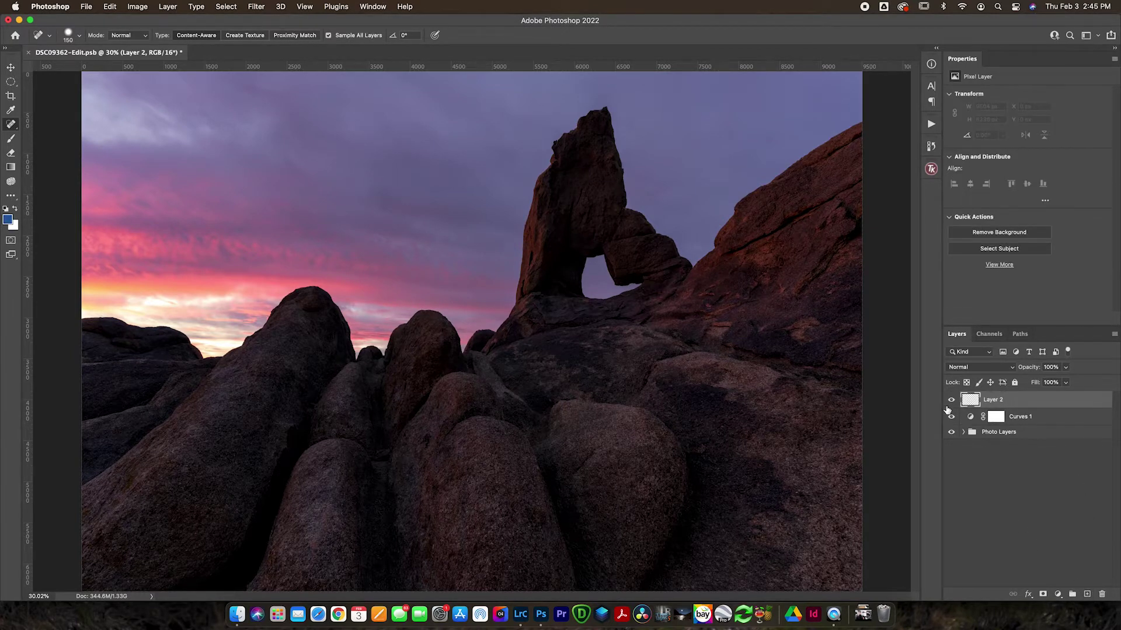
Give Layer 2 a layer mask, then delete Layer 2 entirely.
left_click(1043, 597)
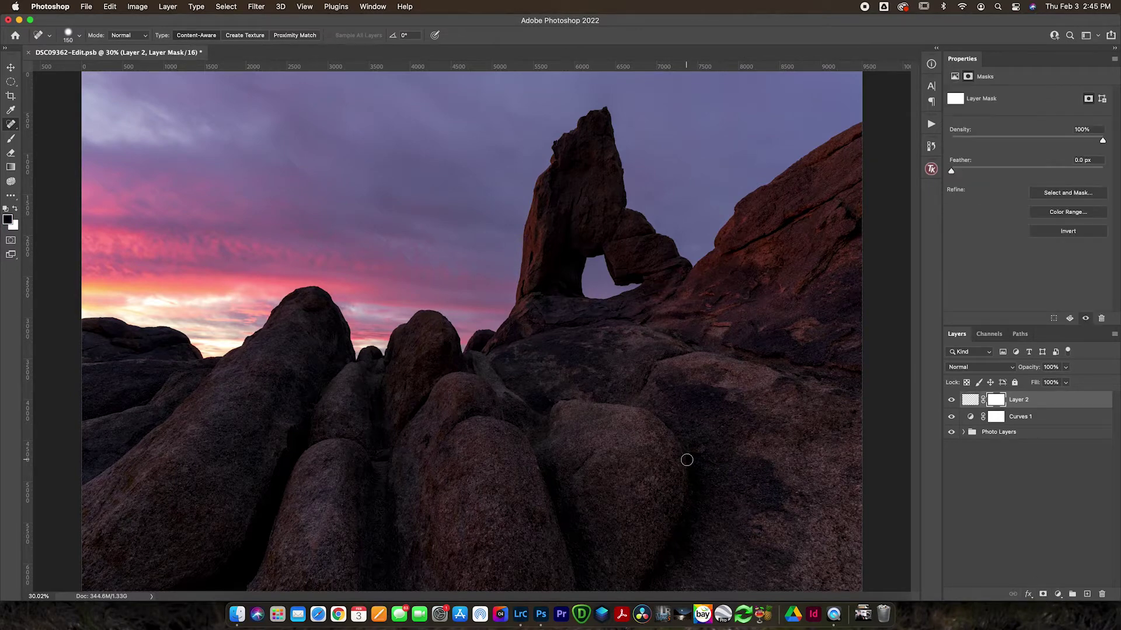
left_click(966, 402)
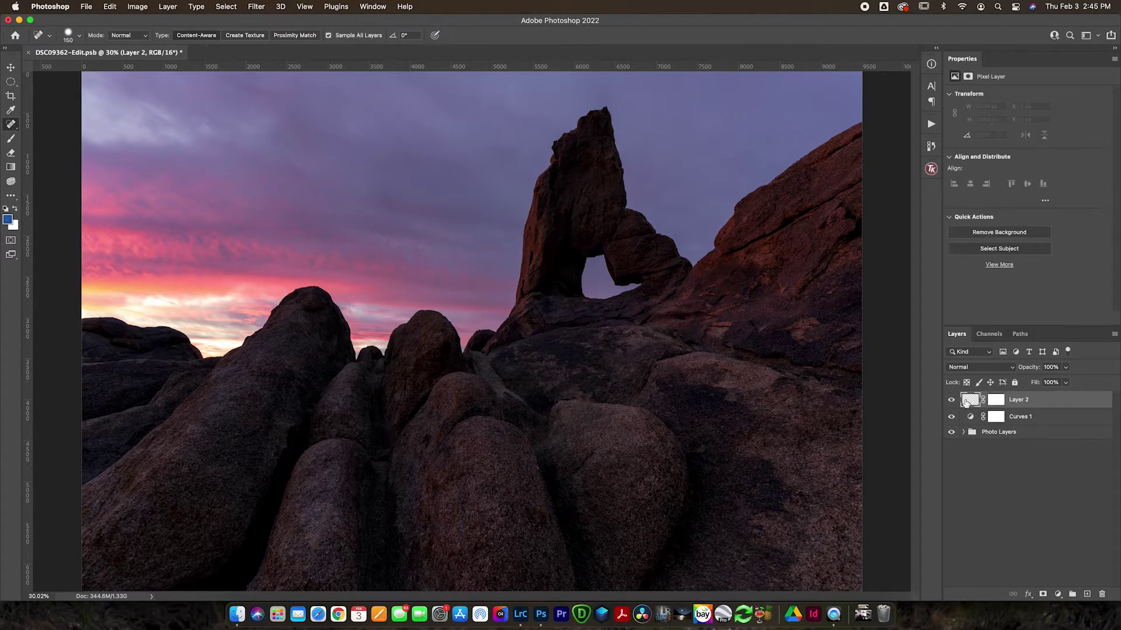
key("BackSpace")
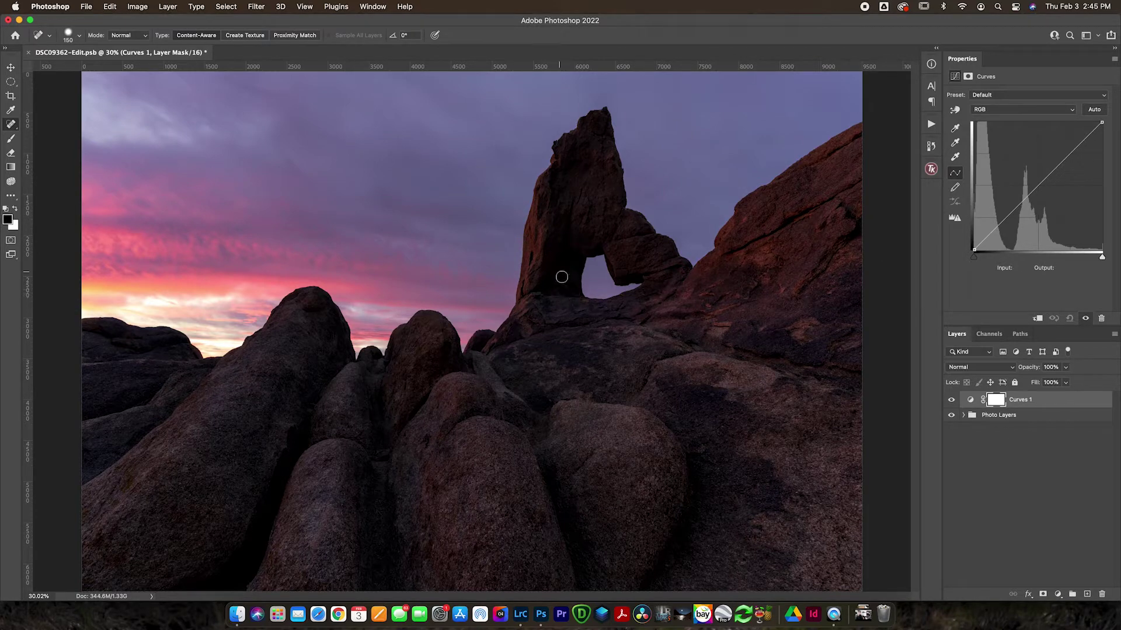
Raise a Curves 1 shadow point to Input 11, Output 21, then toggle it to compare.
left_click(980, 244)
left_click_drag(980, 239, 981, 239)
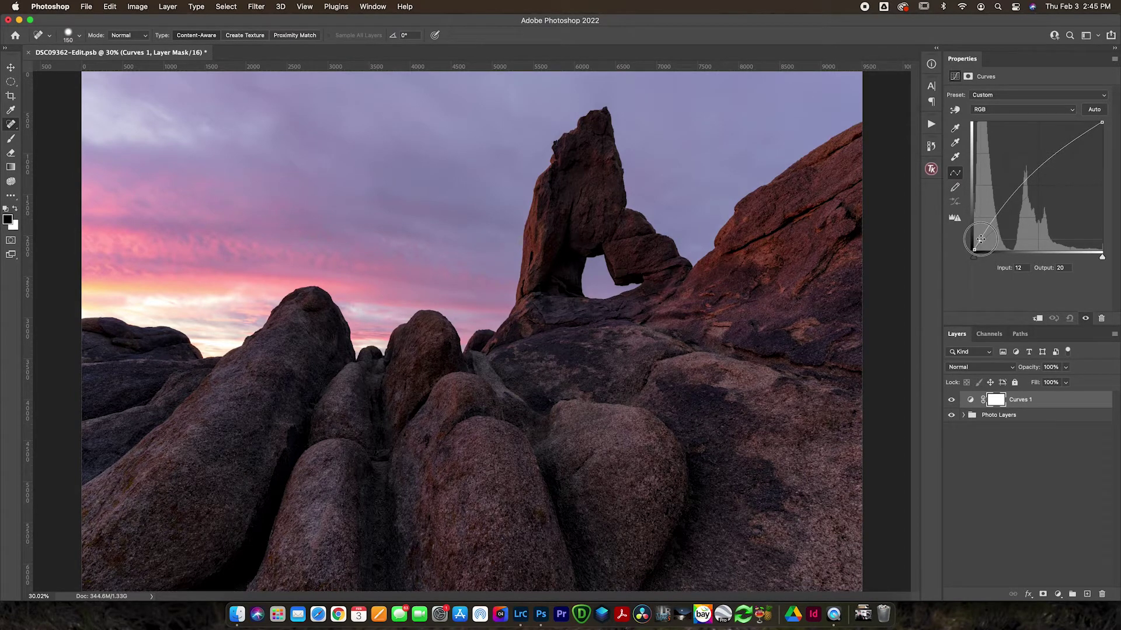
left_click_drag(981, 239, 979, 239)
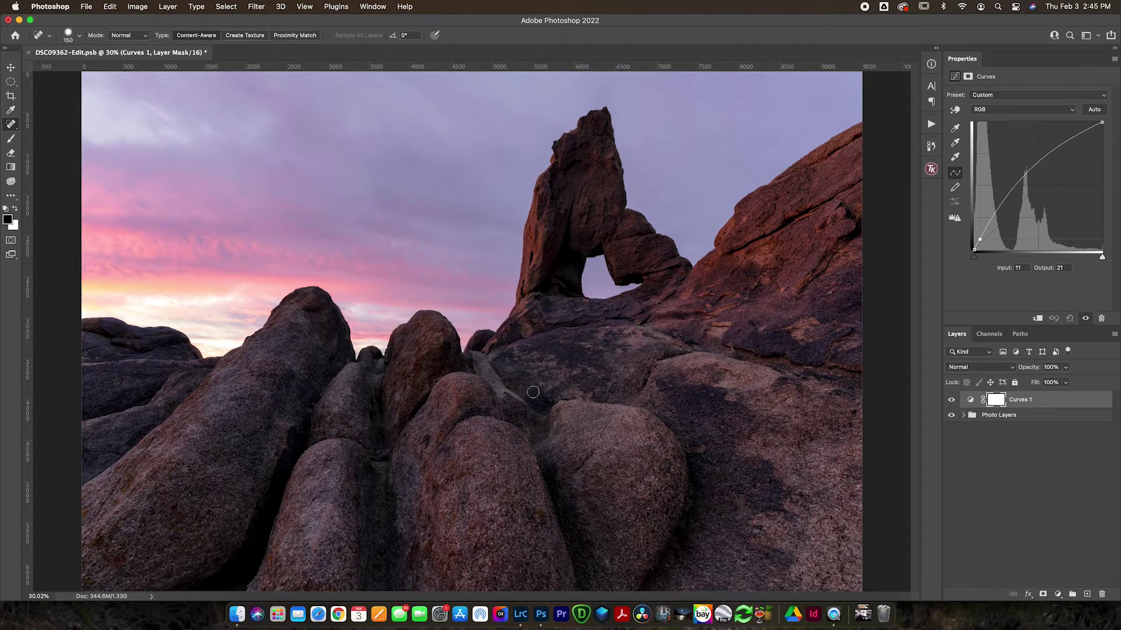
left_click(951, 399)
left_click(951, 399)
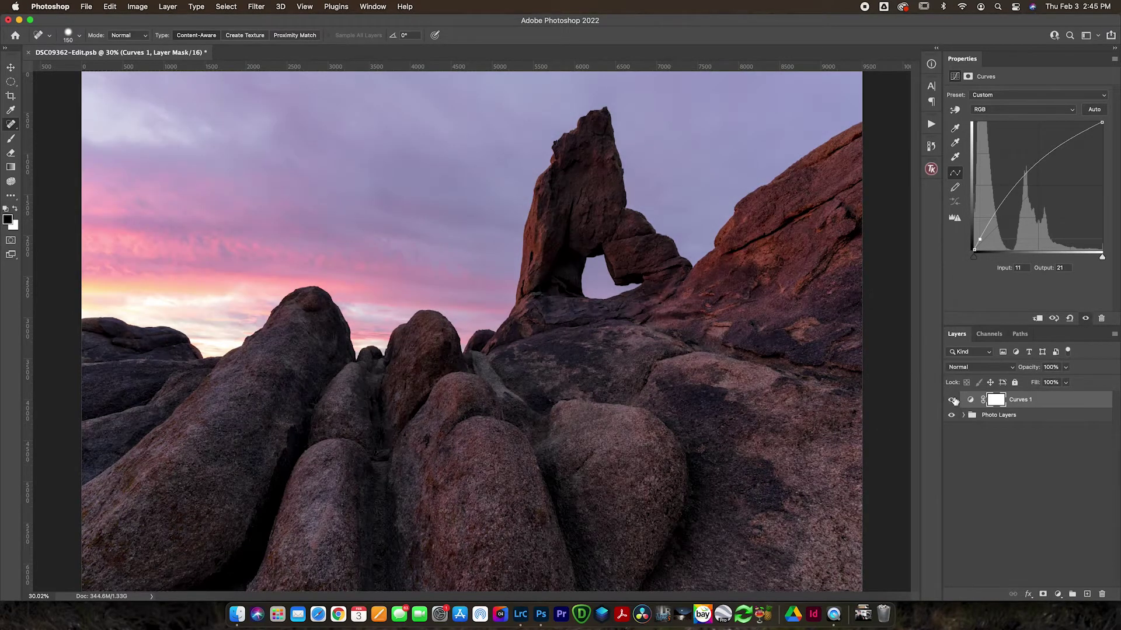
left_click(995, 402, "alt")
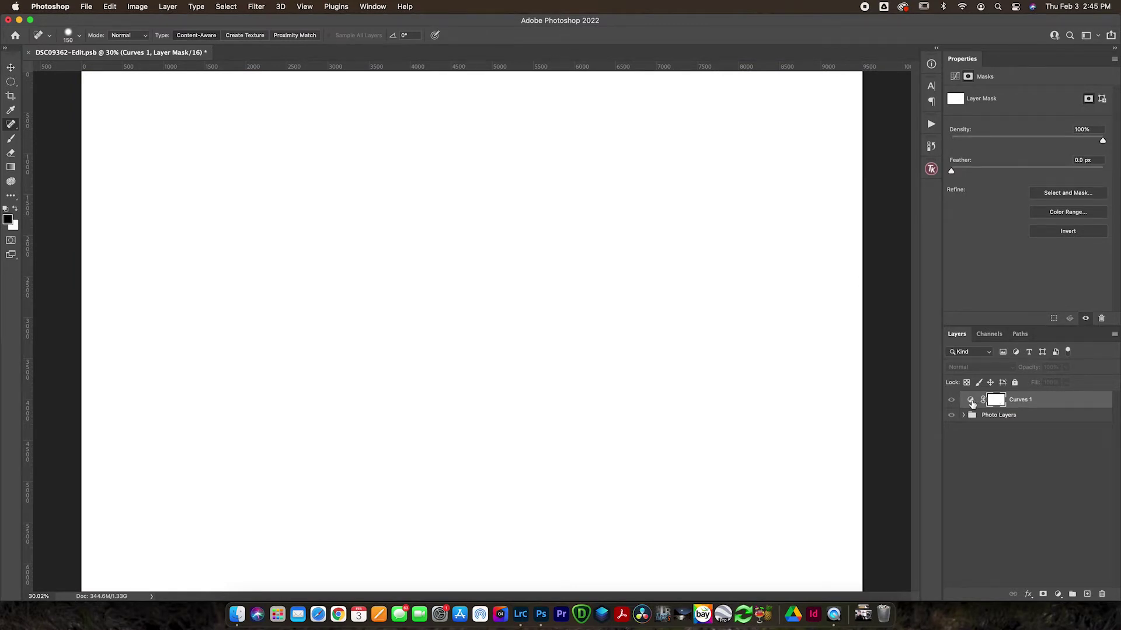
left_click(971, 401)
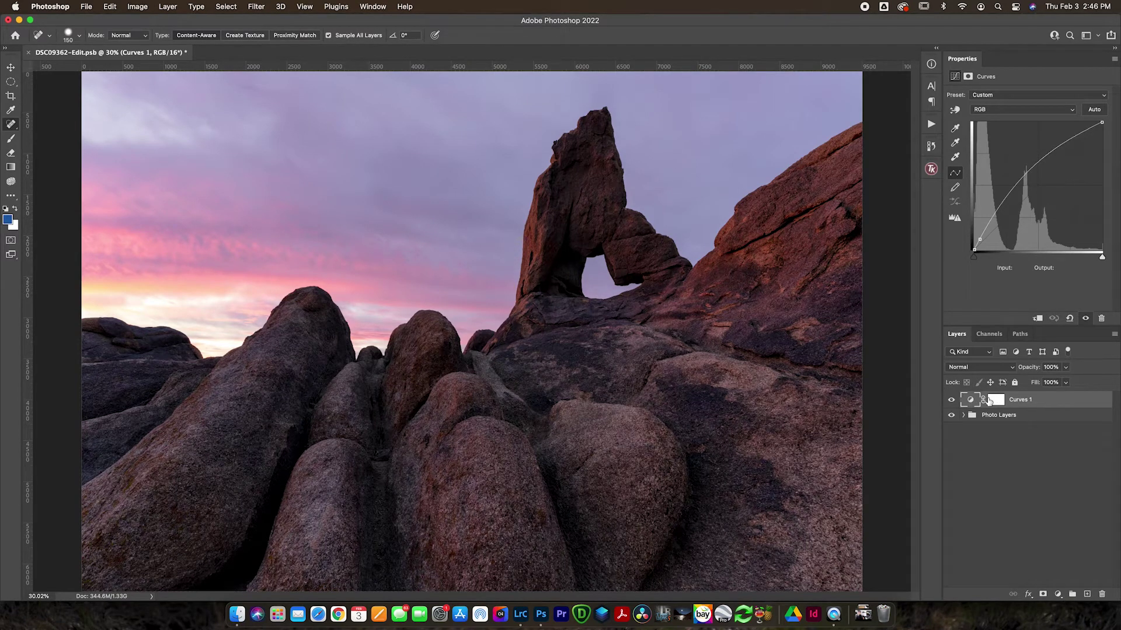
left_click(993, 401)
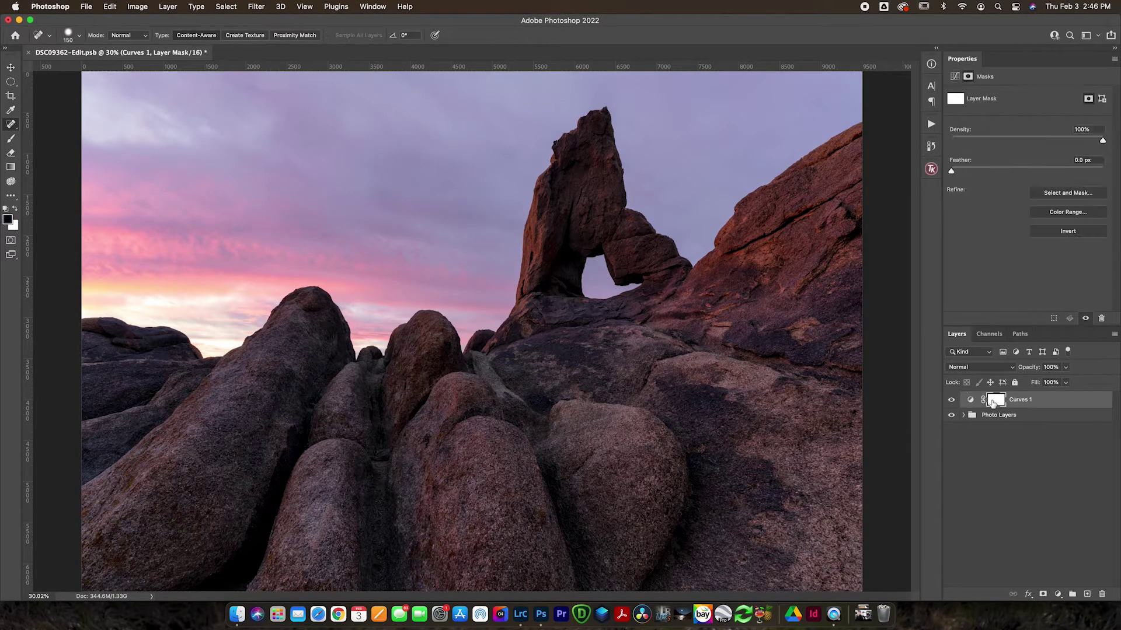
Paint black over the sky around the arch on the Curves 1 mask with a soft round brush at 100% opacity.
left_click(10, 138)
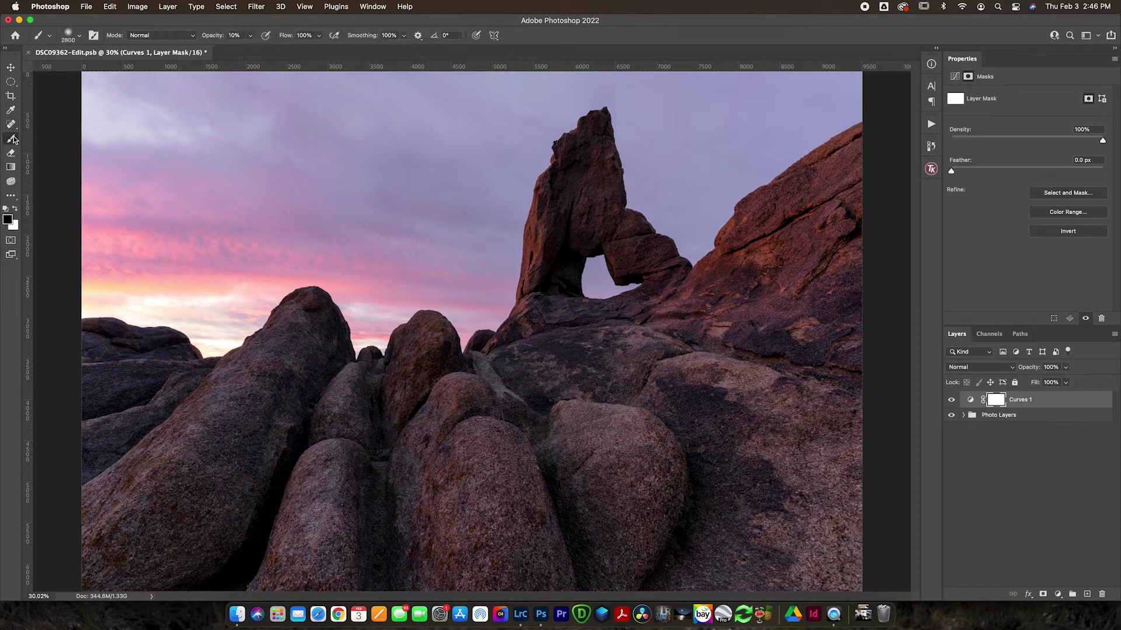
left_click(79, 36)
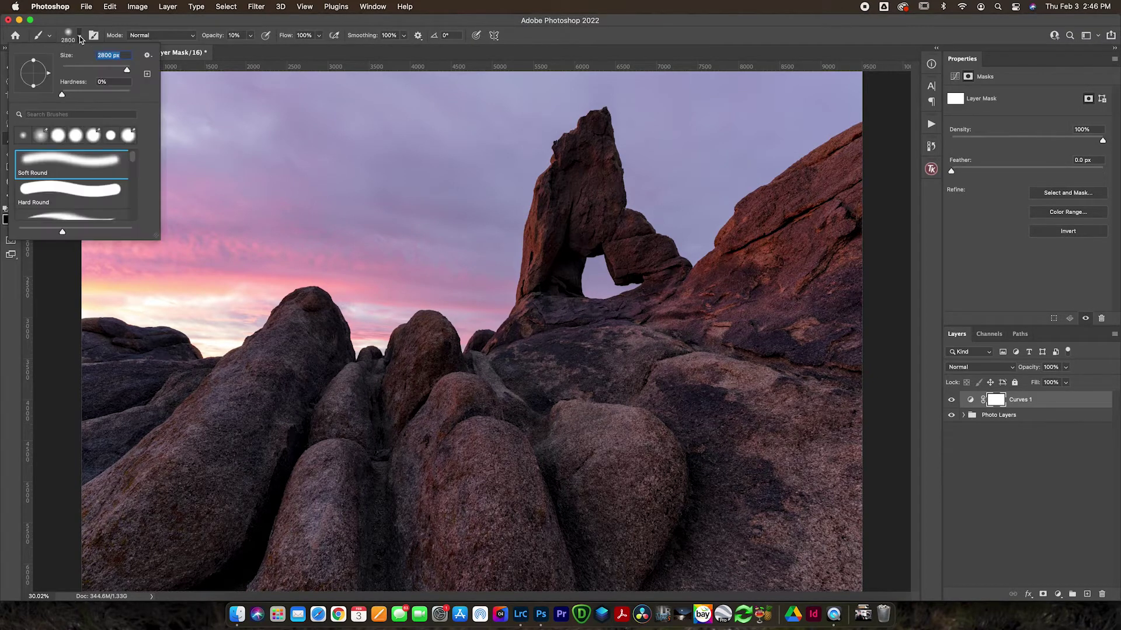
left_click(76, 35)
mouse_move(612, 247)
left_mouse_down()
mouse_move(580, 289)
mouse_move(573, 249)
left_mouse_up()
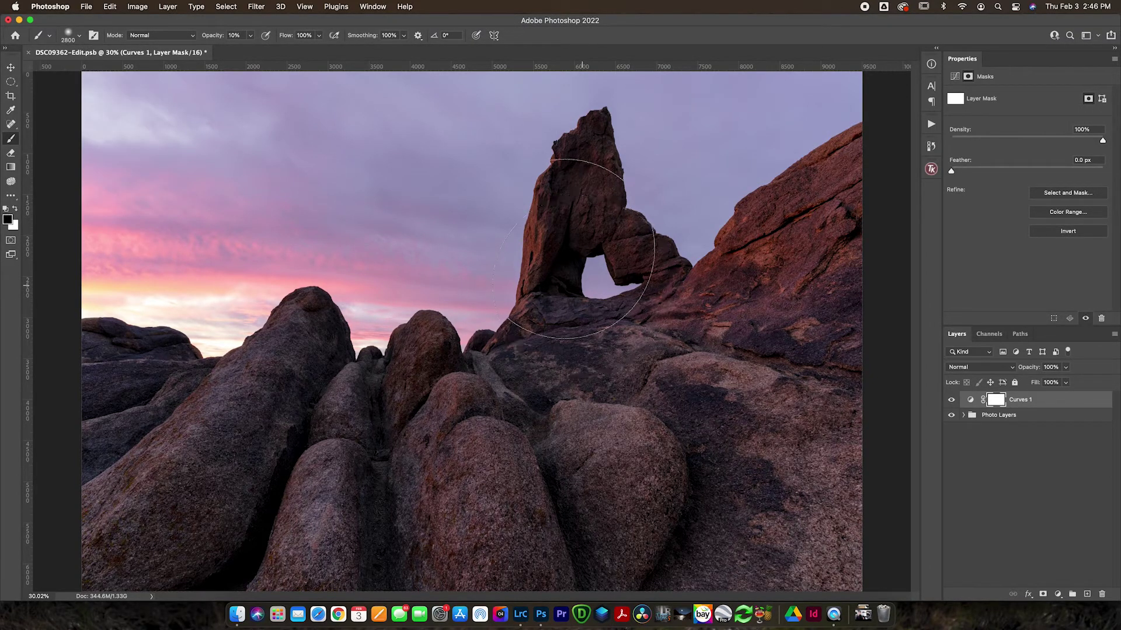
left_click_drag(211, 35, 411, 54)
mouse_move(582, 285)
left_mouse_down()
mouse_move(561, 275)
mouse_move(612, 245)
mouse_move(634, 301)
left_mouse_up()
Invert the Curves 1 mask and toggle the adjustment off and on to compare before and after.
key("super+i")
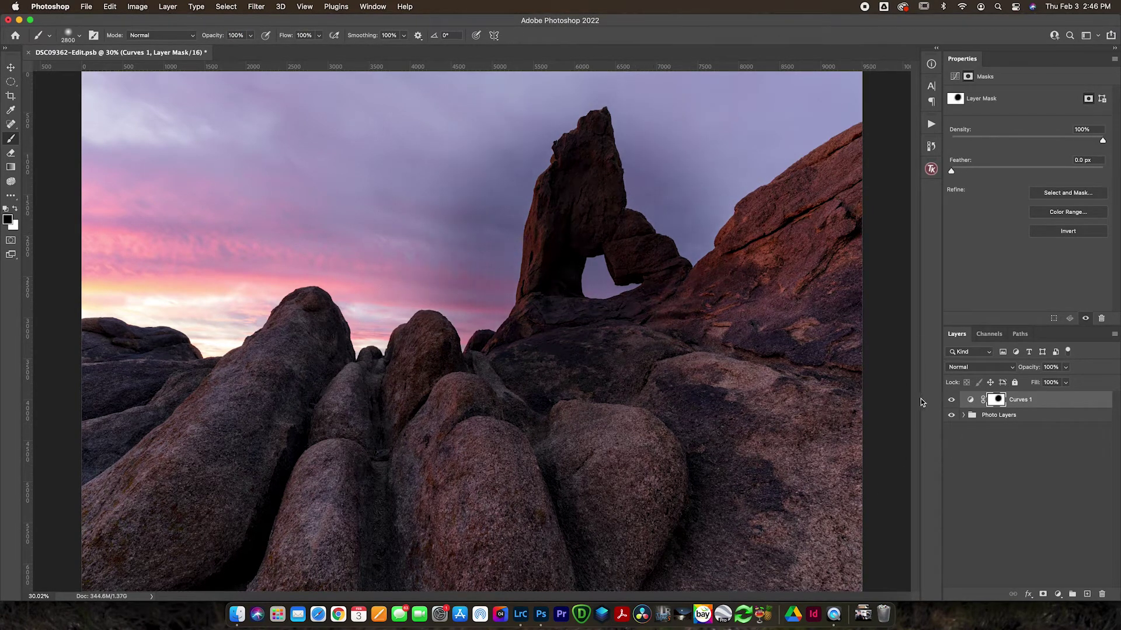
left_click(970, 402)
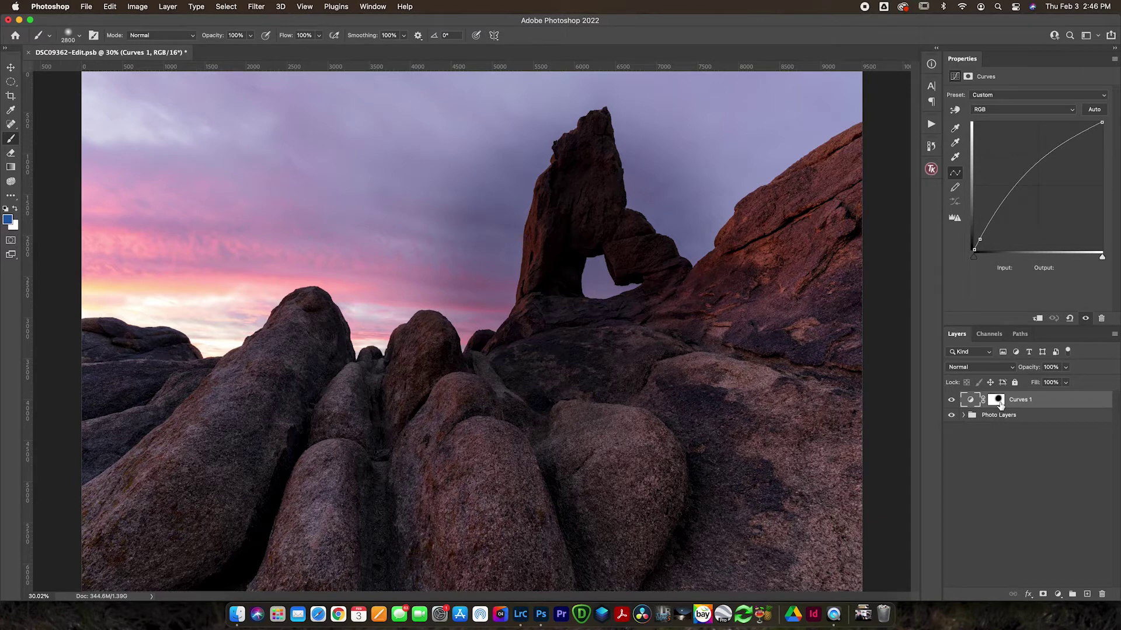
left_click(998, 401)
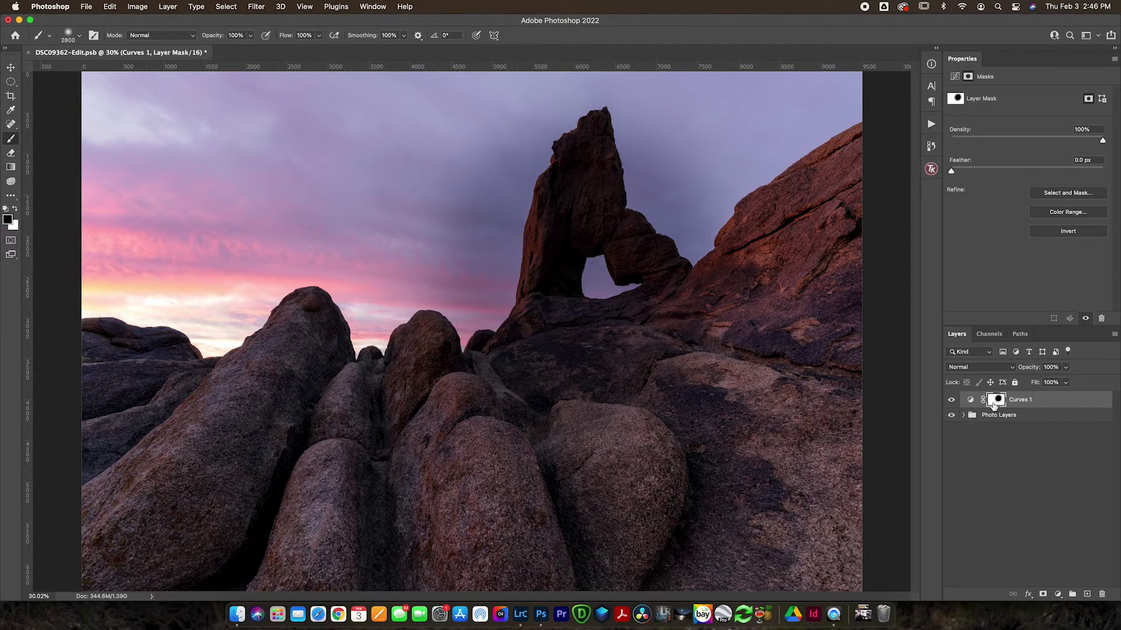
left_click(951, 401)
left_click(951, 401)
left_click(952, 401)
left_click(952, 402)
left_click(952, 401)
left_click(951, 401)
left_click(952, 402)
Undo back to a white Curves 1 mask, then invert it to solid black with Cmd+I.
key("super+z")
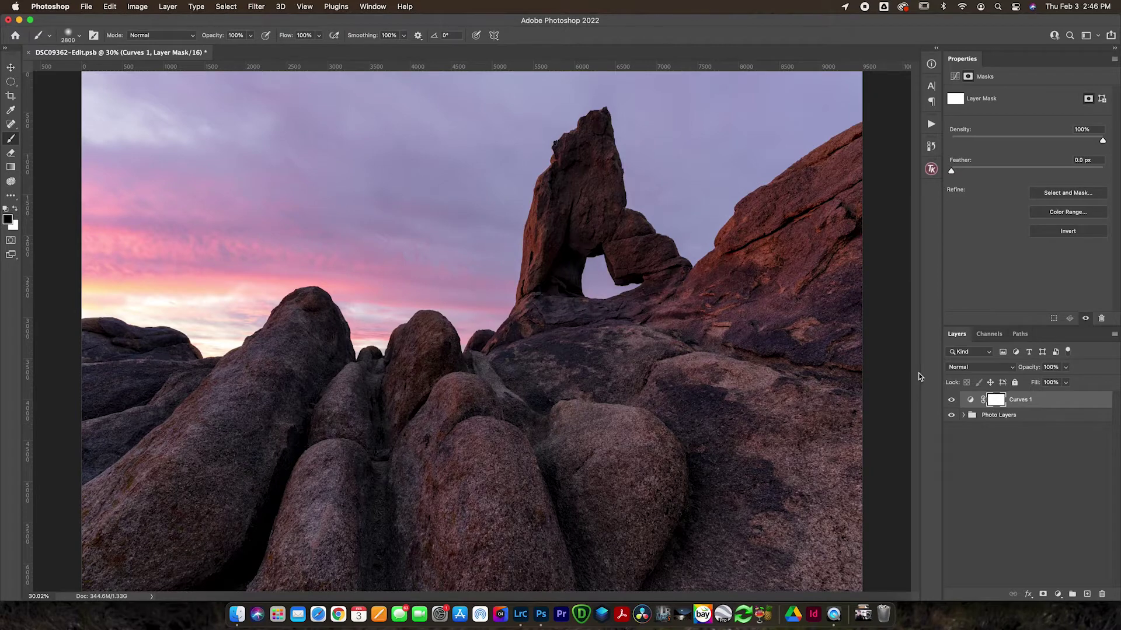
key("super+i")
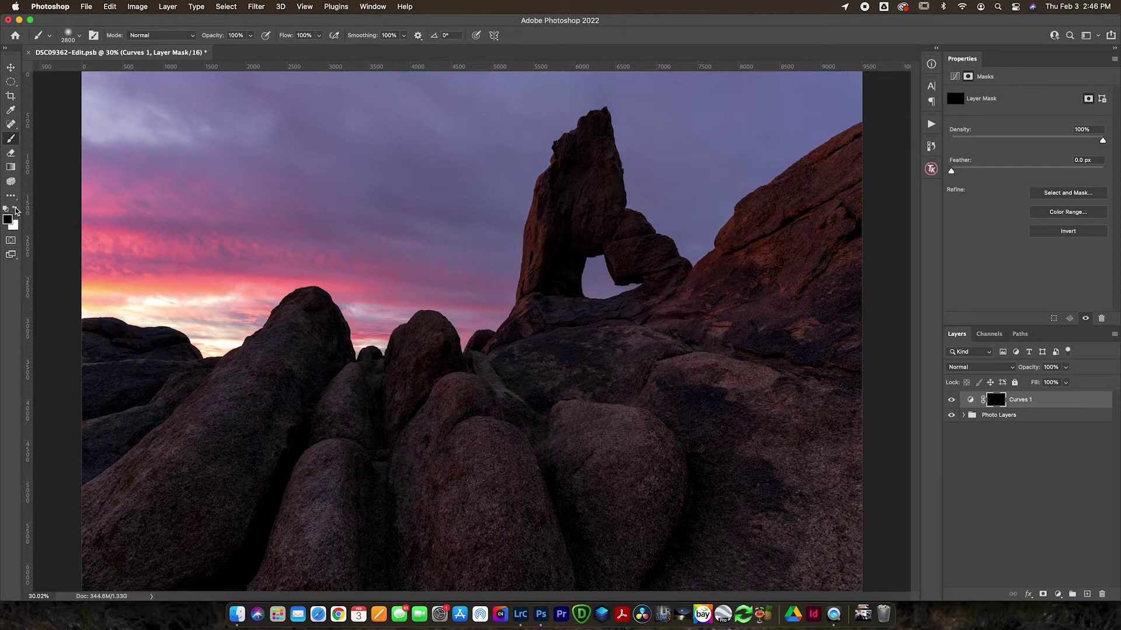
Swap the foreground and background colours back and forth, ending with white over black.
left_click(15, 210)
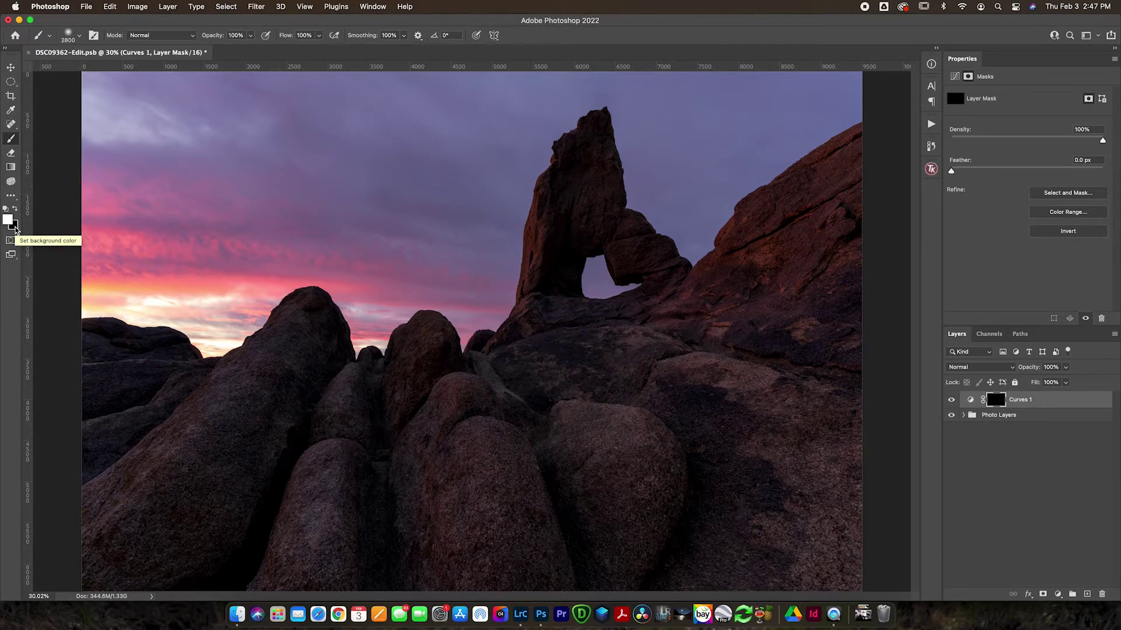
left_click(16, 211)
left_click(15, 211)
left_click(15, 211)
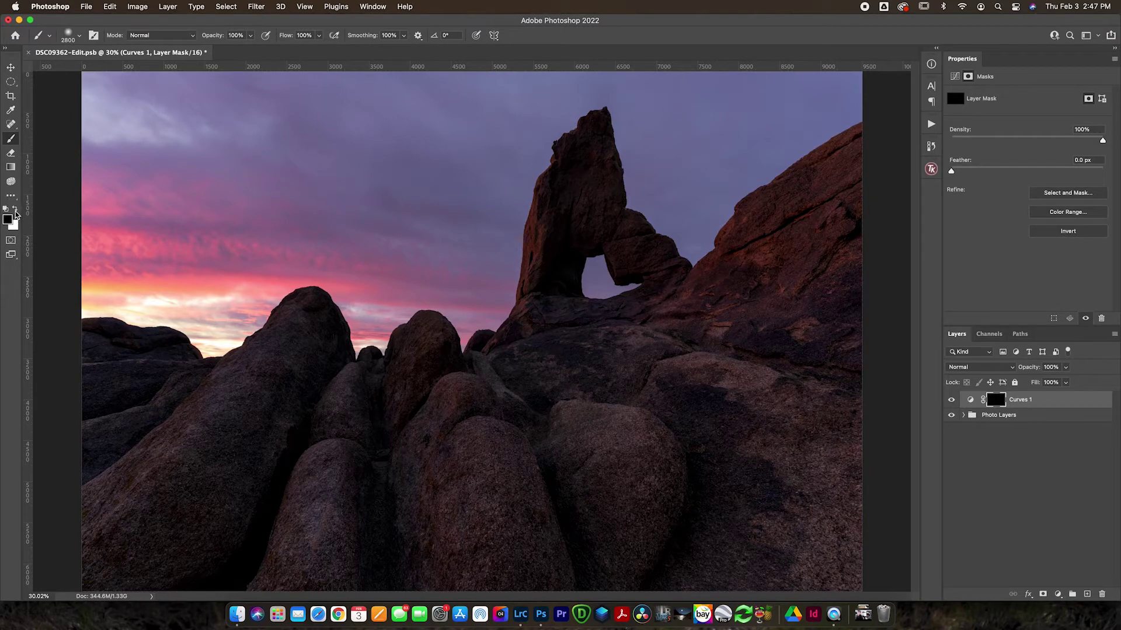
left_click(15, 211)
Pick a colour in the Color Picker, reset to white over black, and show the 2800 px soft brush settings.
left_click(12, 226)
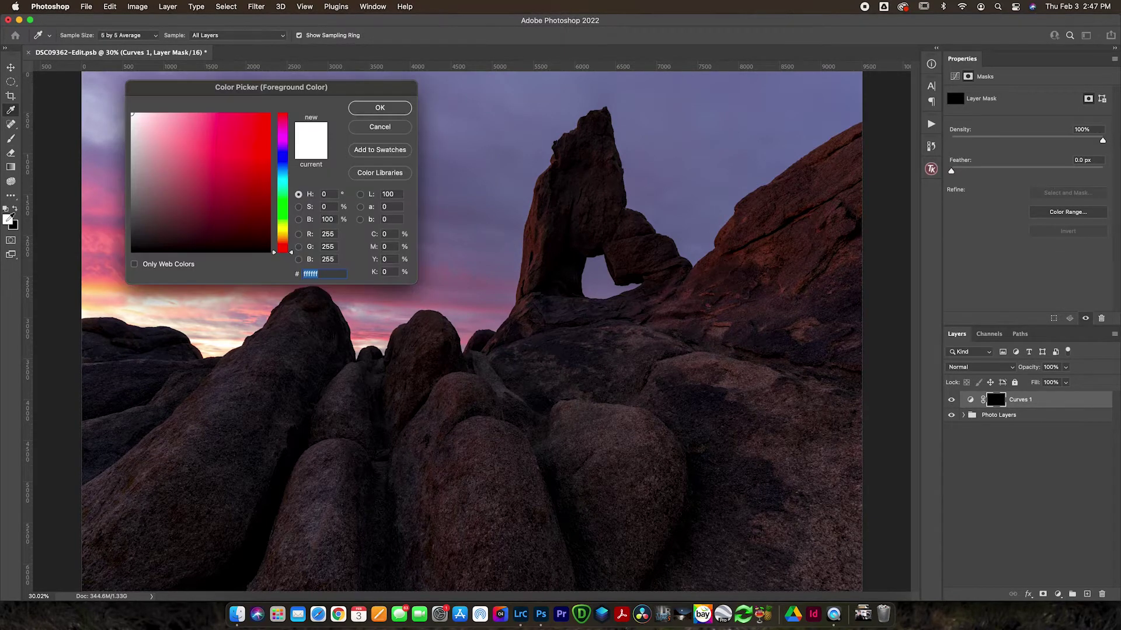
left_click(220, 197)
left_click(391, 108)
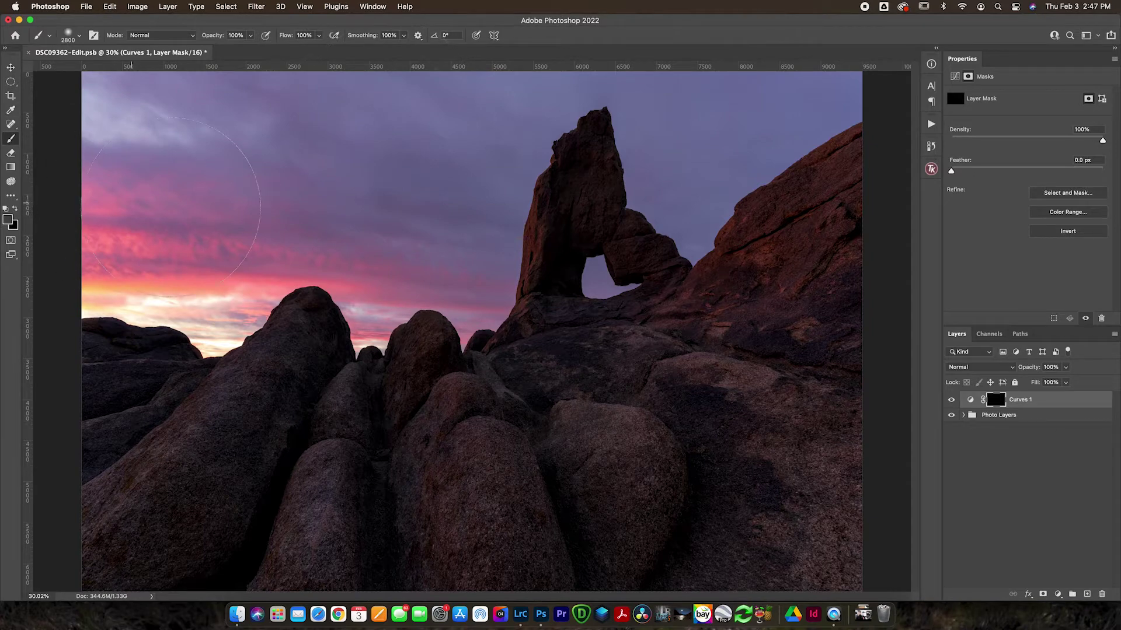
key("d")
left_click(81, 38)
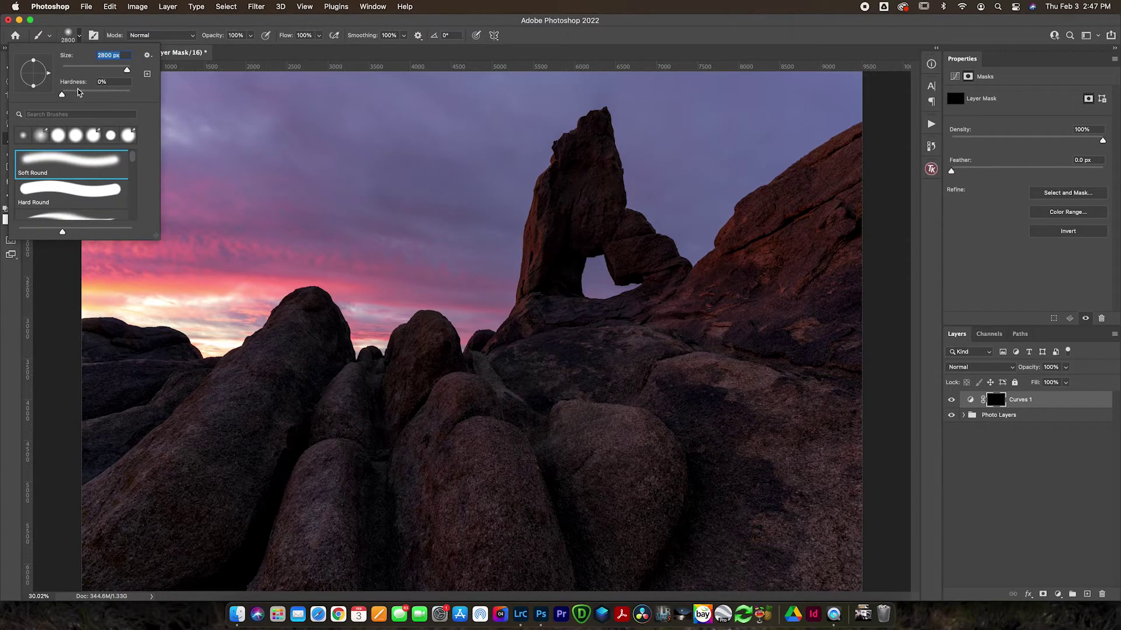
View the Curves 1 mask alone and test a soft white dab on it, then undo.
left_click(993, 400)
left_click(994, 400, "alt")
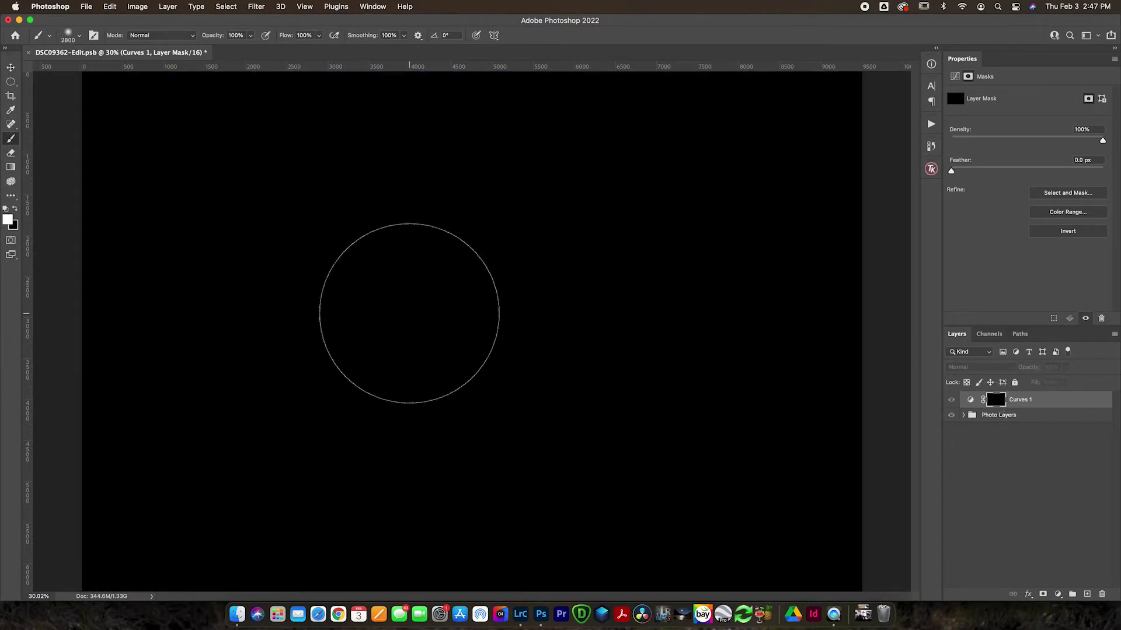
mouse_move(457, 348)
left_mouse_down()
mouse_move(573, 293)
mouse_move(583, 387)
left_mouse_up()
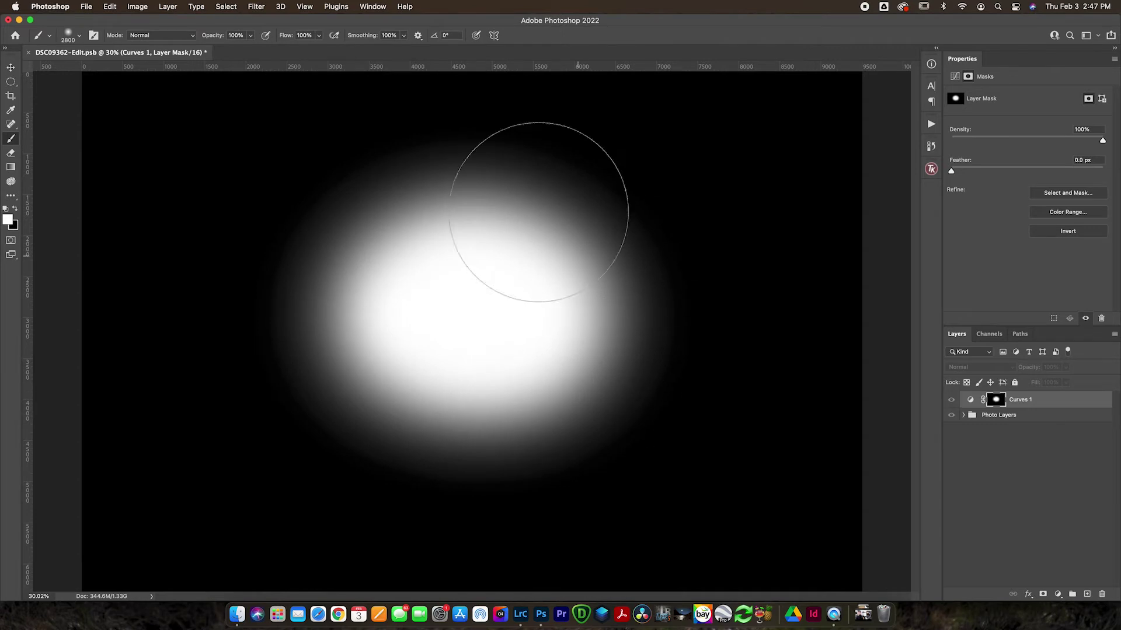
key("super+z")
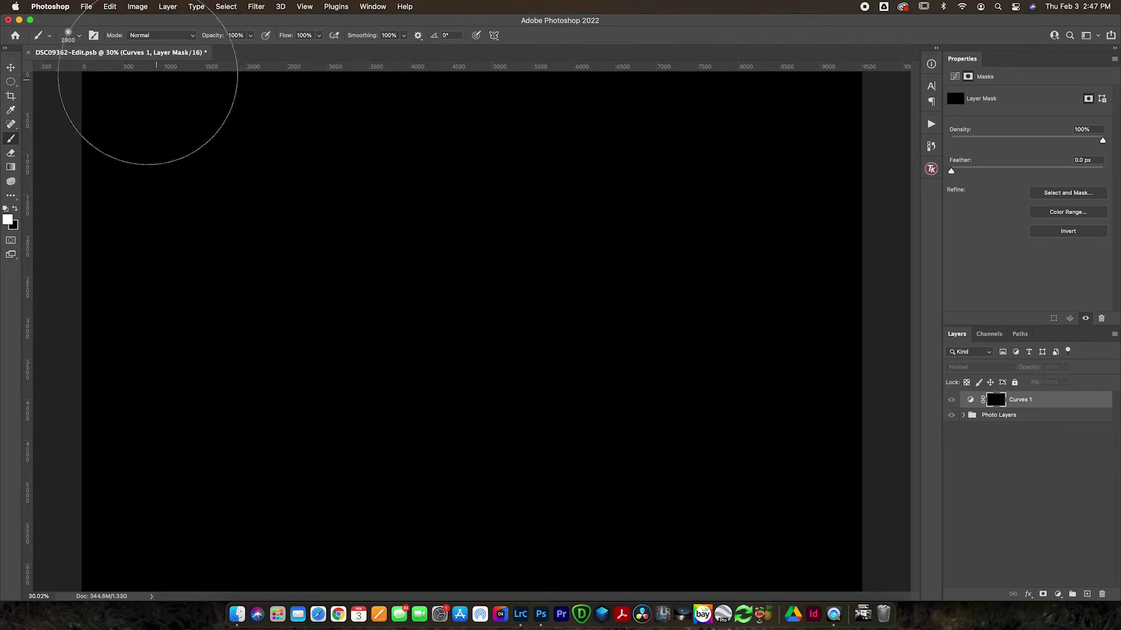
Raise brush hardness to 100%, test a hard-edged white circle on the mask, then undo.
left_click(80, 36)
left_click_drag(108, 90, 150, 93)
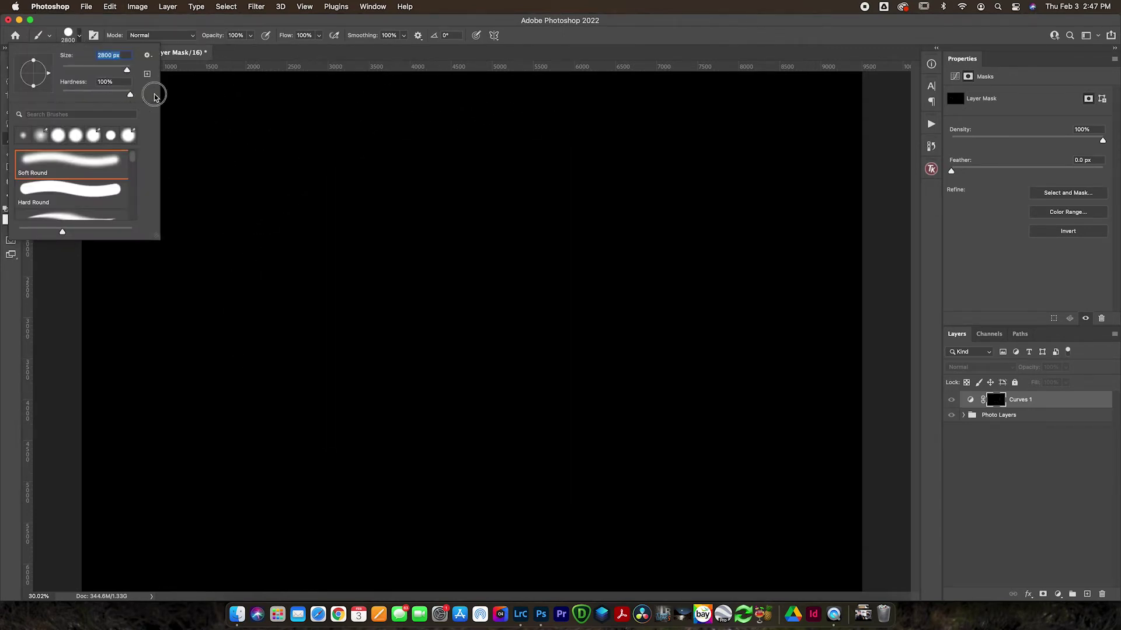
left_click(412, 295)
left_click(412, 300)
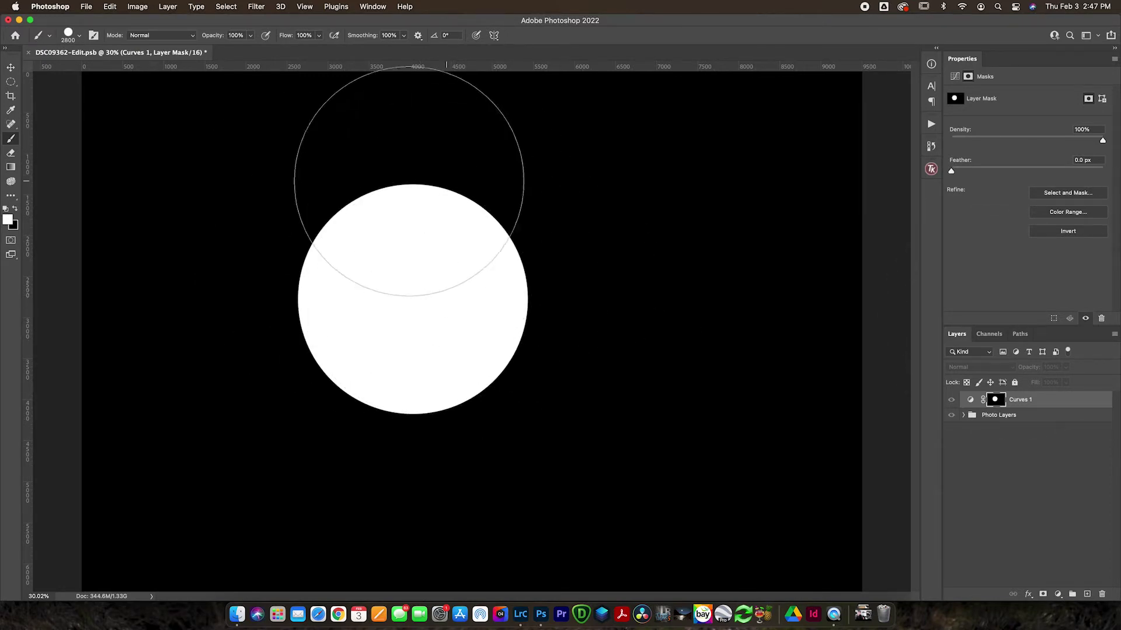
key("super+z")
Return to the Soft Round preset, target the Curves 1 mask, and reset colours to white over black.
left_click(78, 36)
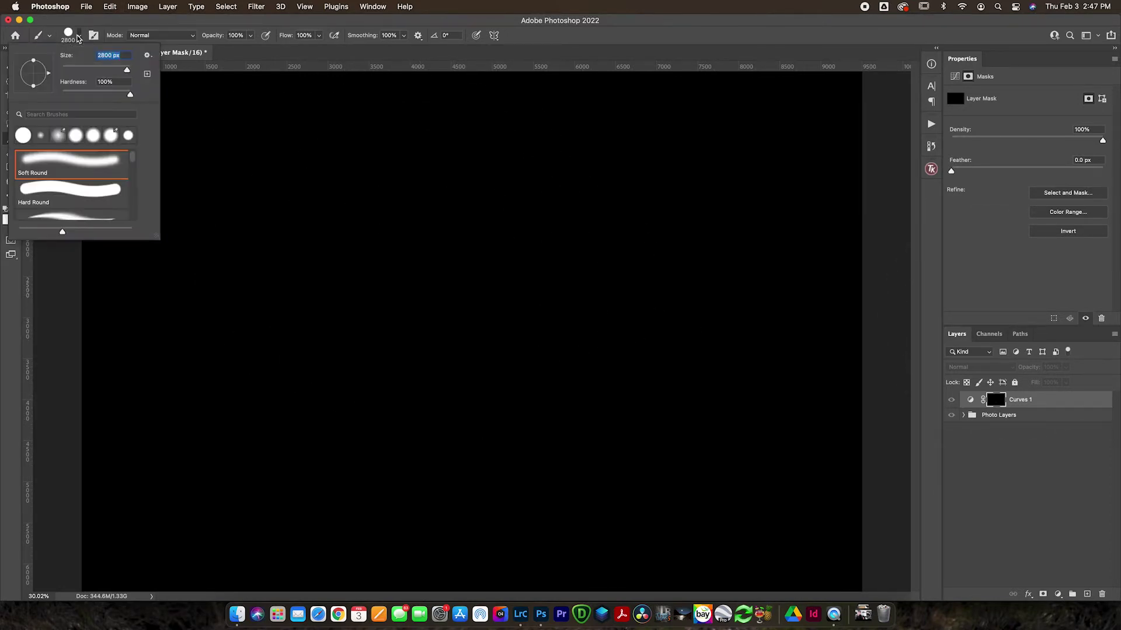
left_click(70, 162)
left_click(112, 55)
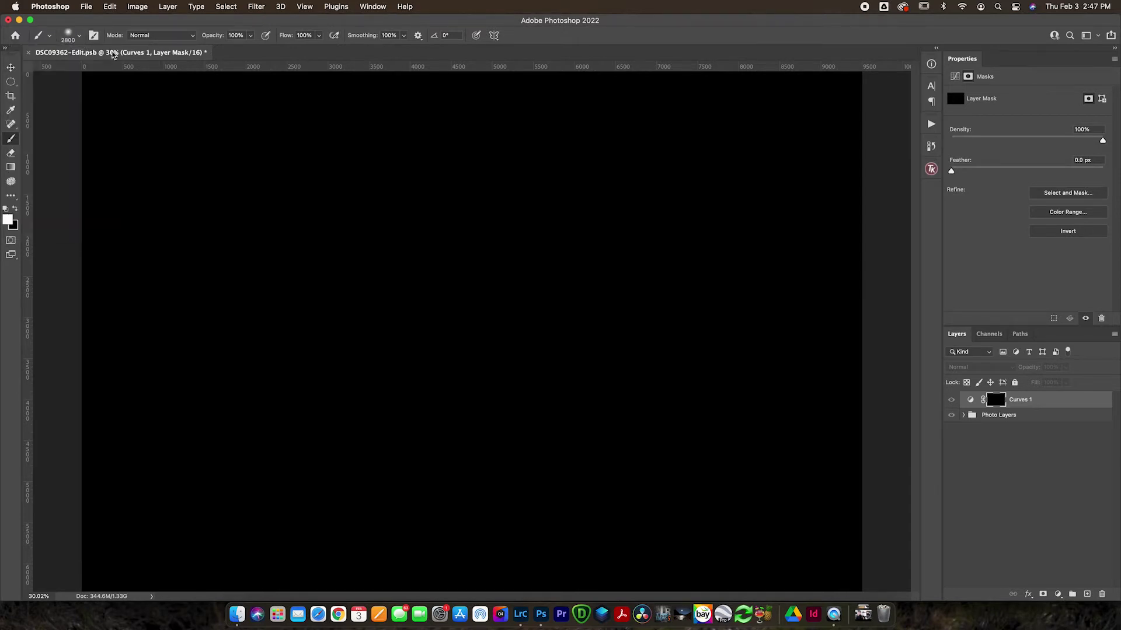
left_click(968, 400)
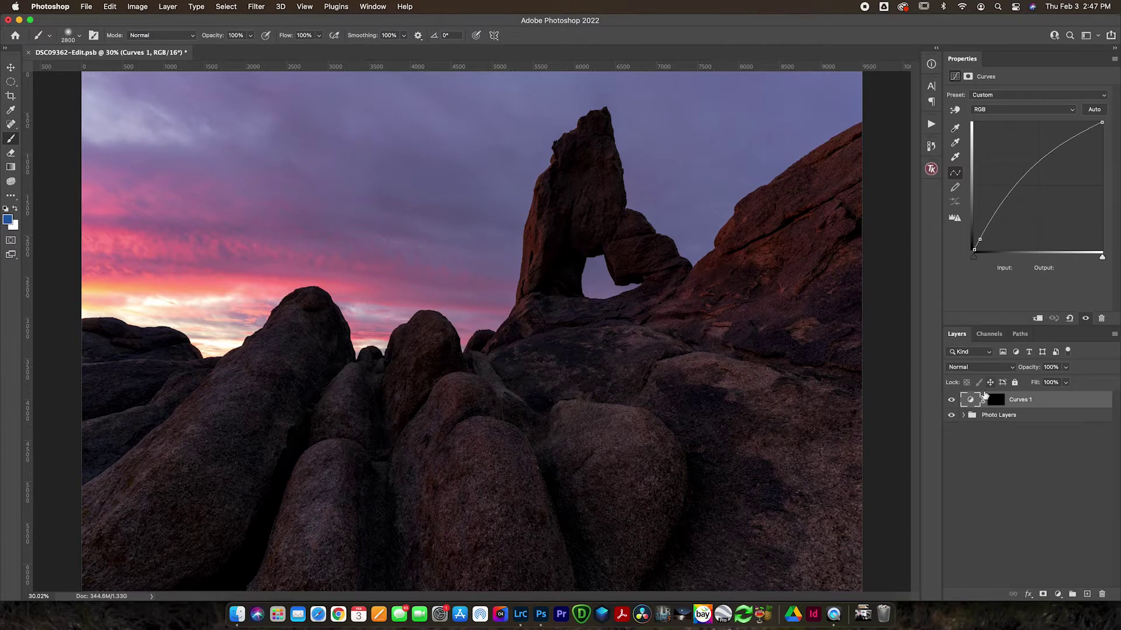
left_click(995, 400)
key("d")
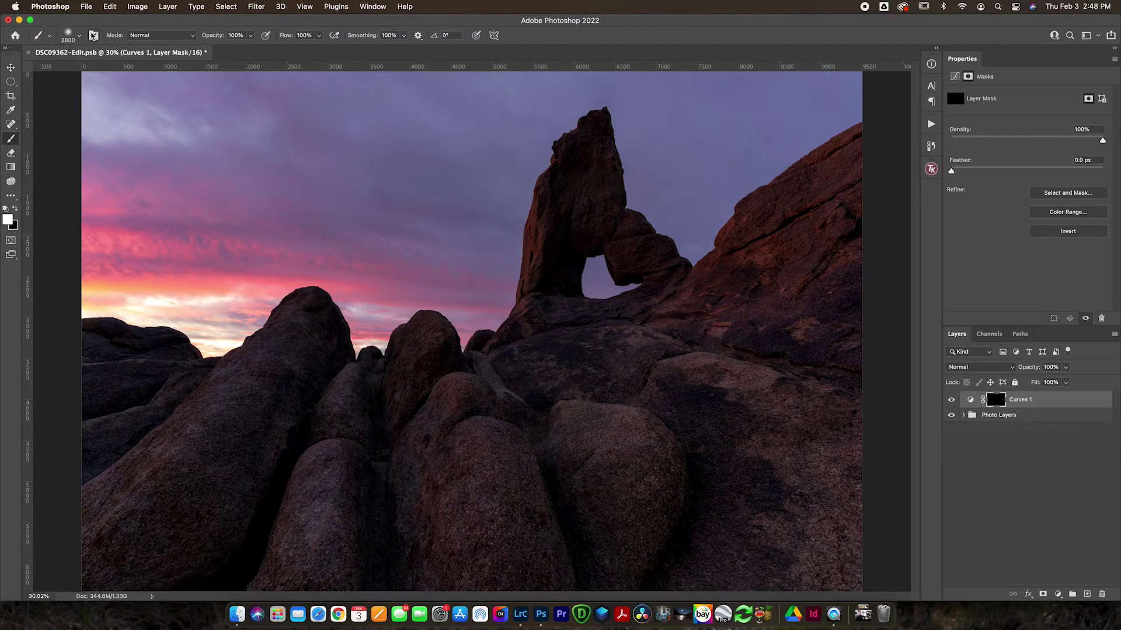
Set the brush to about 444 px, then resize it with the bracket keys for painting the arch.
key("bracketleft")
key("bracketleft")
left_click(80, 36)
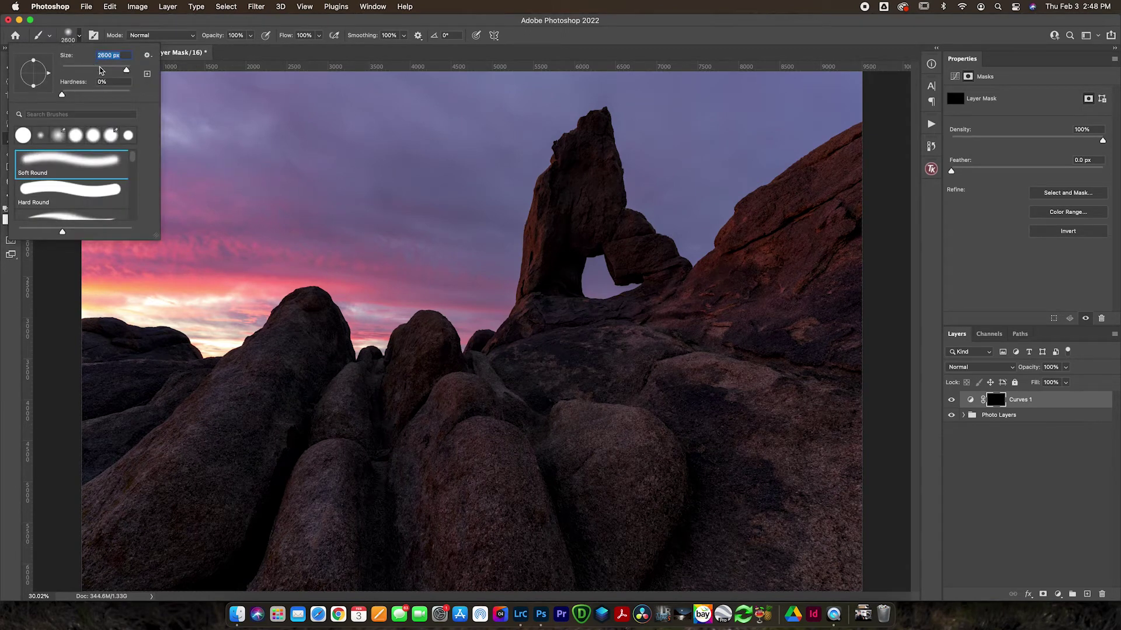
left_click_drag(99, 70, 88, 70)
key("Return")
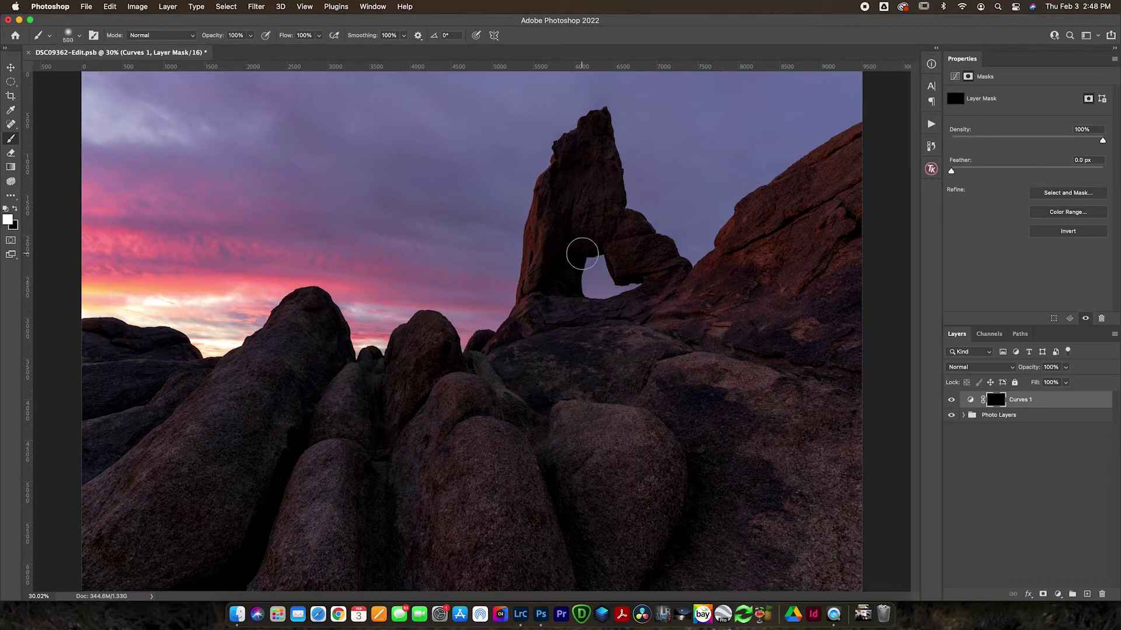
key("bracketright")
key("bracketright")
key("bracketright")
key("bracketright")
key("bracketright")
key("bracketright")
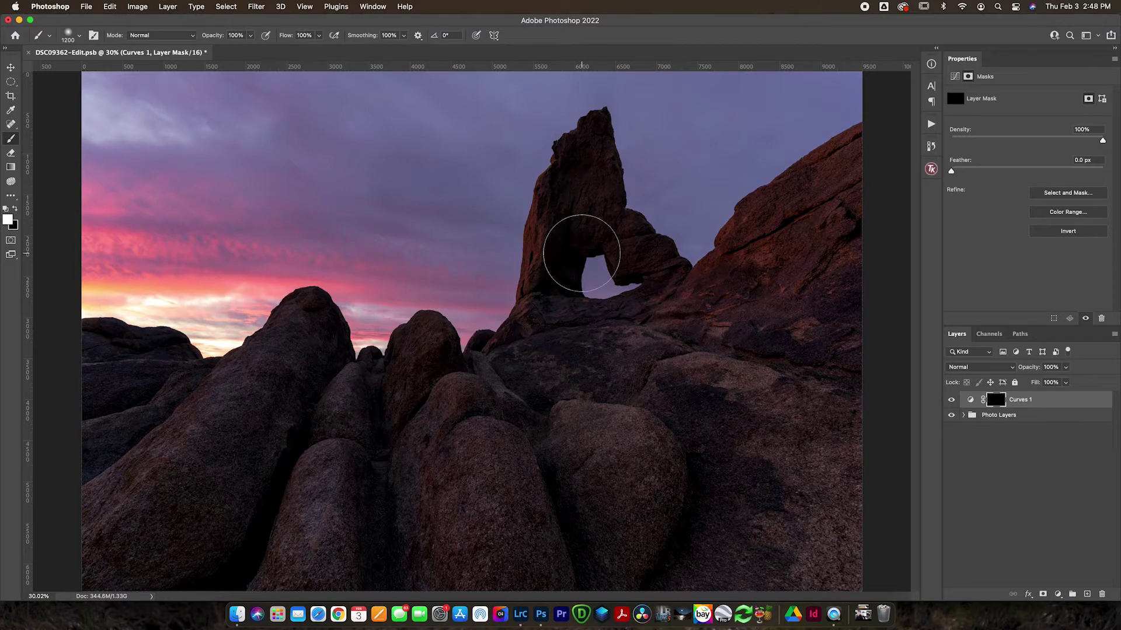
key("bracketright")
key("bracketright")
key("bracketright")
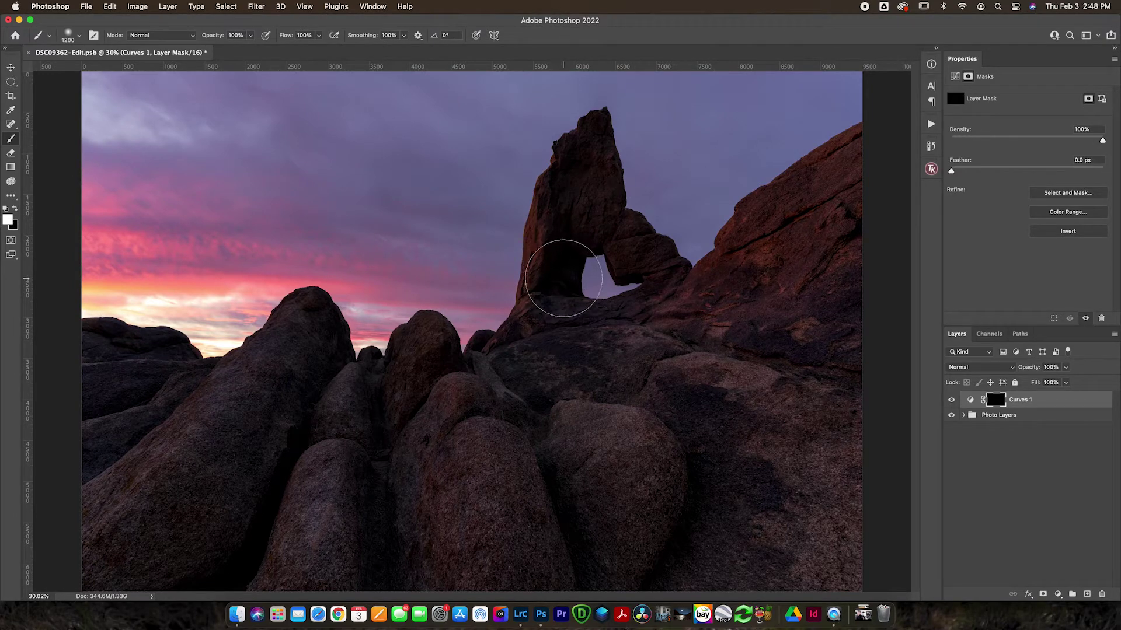
key("bracketleft")
Paint white over the rock arch on the Curves 1 mask and toggle Curves 1 to compare.
mouse_move(567, 249)
left_mouse_down()
mouse_move(580, 157)
mouse_move(582, 200)
mouse_move(648, 276)
mouse_move(593, 292)
mouse_move(554, 274)
mouse_move(591, 144)
left_mouse_up()
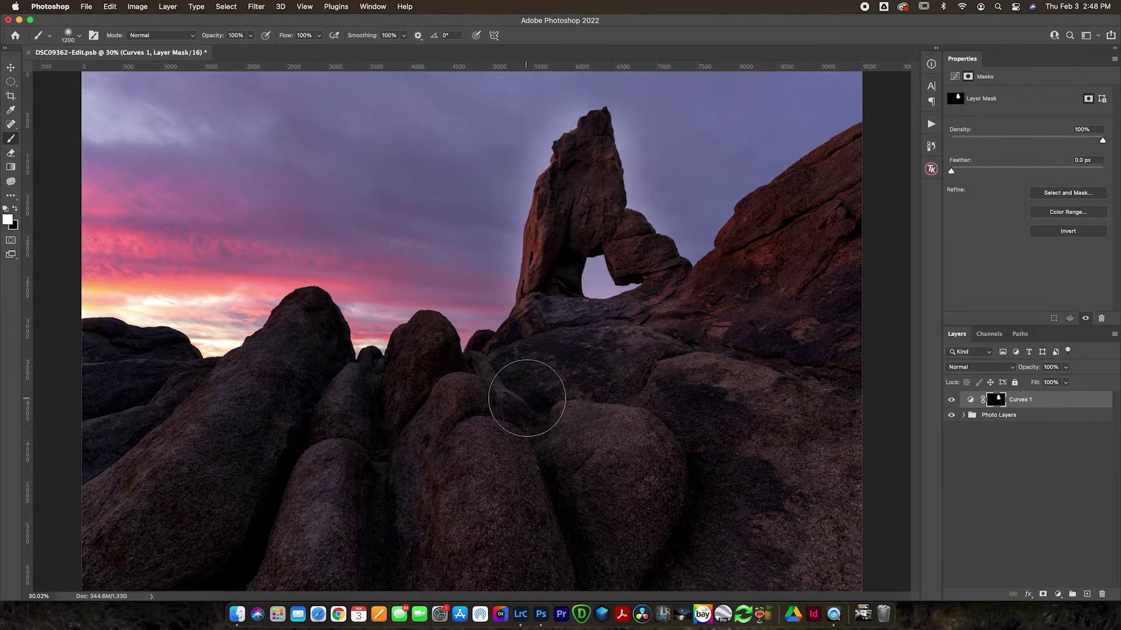
left_click(950, 400)
left_click(950, 400)
Paint black with a 500 px brush along the arch's upper edge to remove the spill, then compare.
left_click(16, 212)
key("bracketleft")
key("bracketleft")
key("bracketleft")
key("bracketleft")
key("bracketleft")
key("bracketleft")
key("bracketleft")
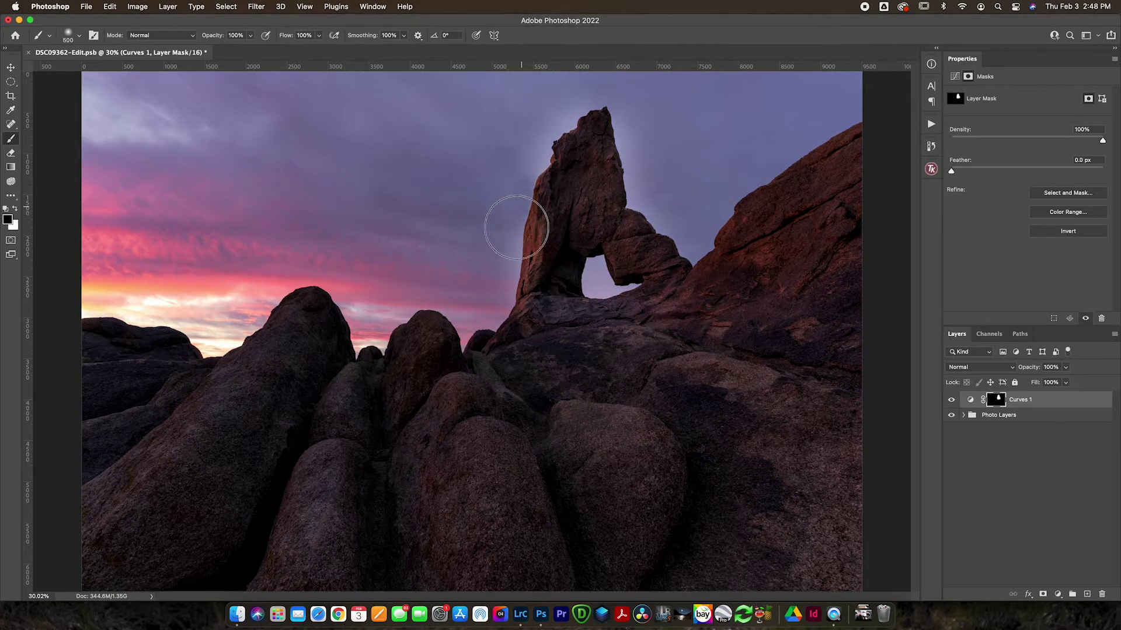
mouse_move(538, 151)
left_mouse_down()
mouse_move(550, 120)
mouse_move(570, 130)
mouse_move(569, 121)
mouse_move(600, 114)
mouse_move(625, 125)
mouse_move(641, 195)
mouse_move(676, 205)
mouse_move(720, 249)
mouse_move(697, 244)
left_mouse_up()
key("bracketleft")
key("bracketleft")
key("bracketleft")
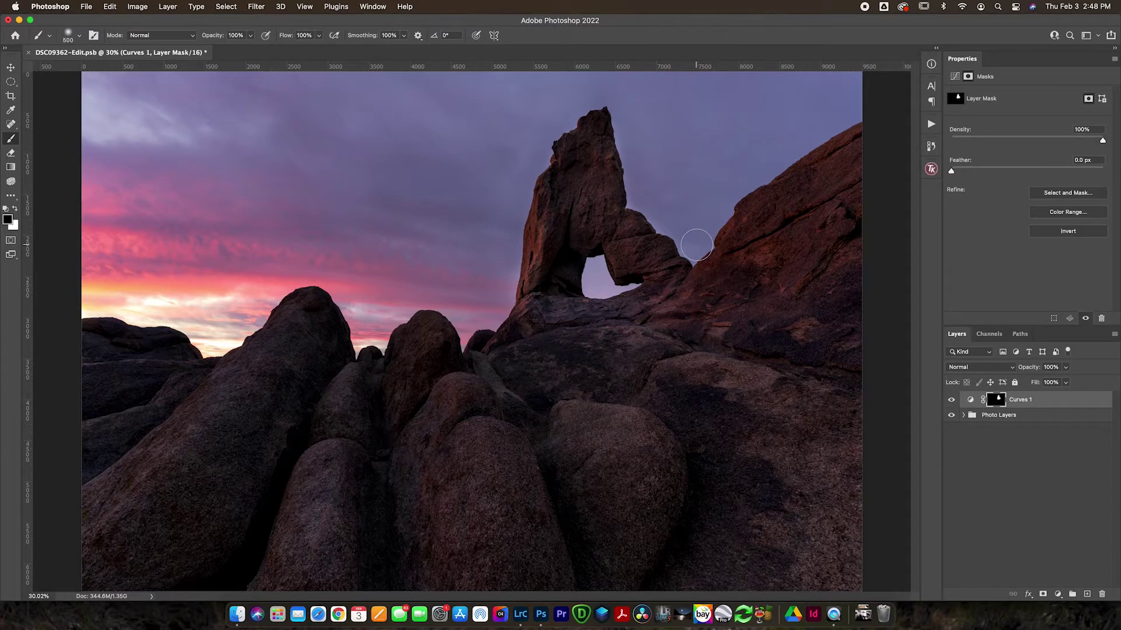
left_click(951, 400)
left_click(951, 400)
left_click(971, 400)
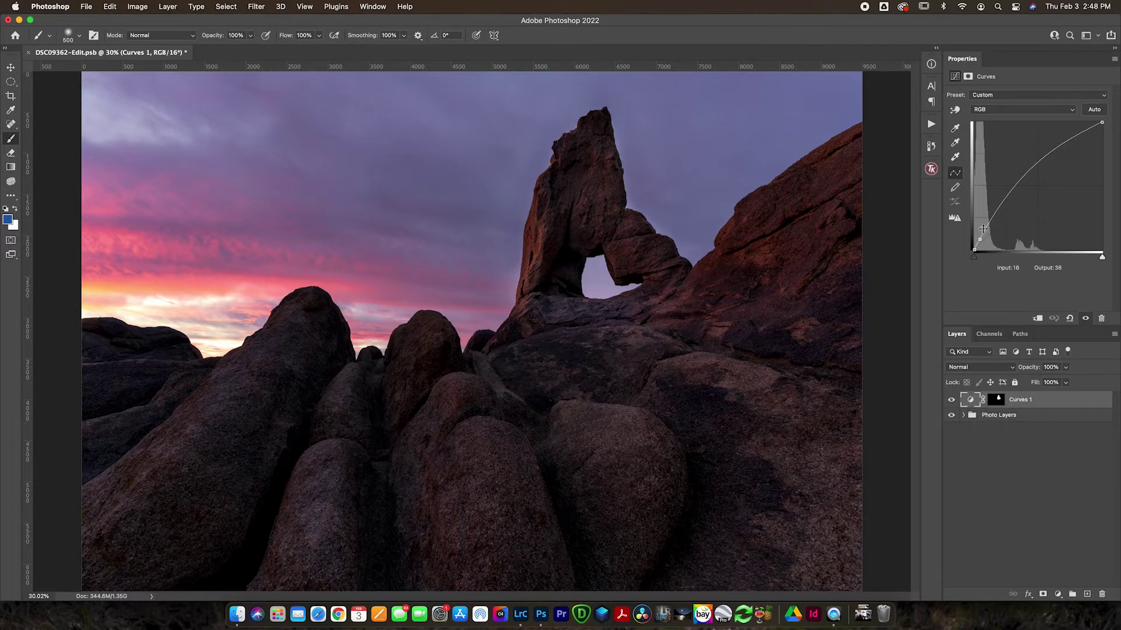
Compare the Curves 1 effect and add a shadow point at Input 13, Output 19.
left_click(951, 400)
left_click(951, 400)
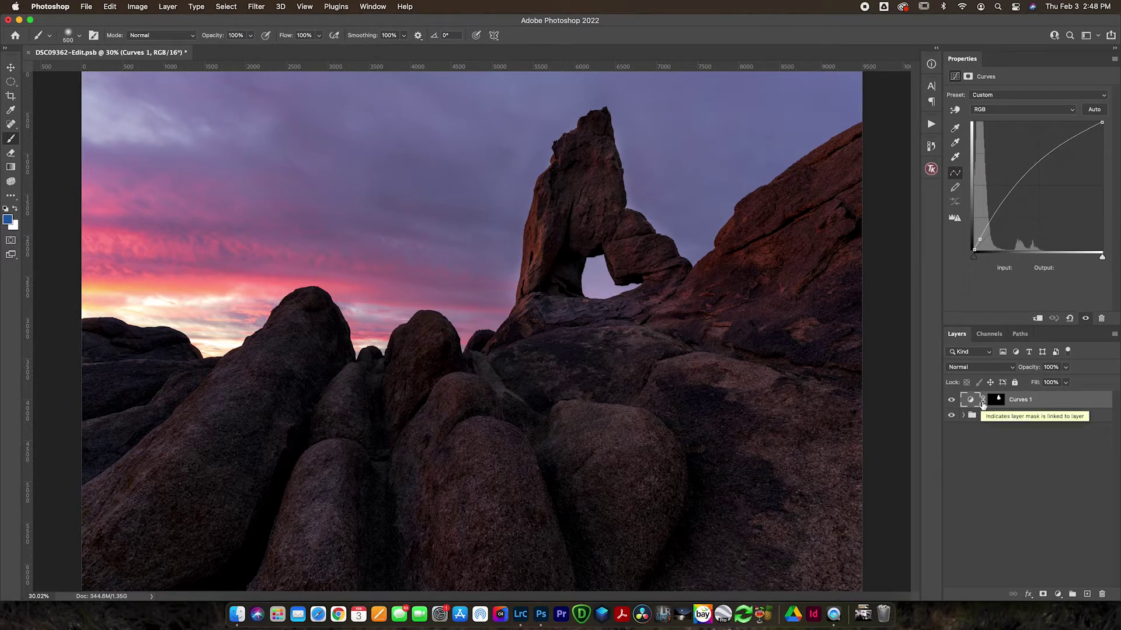
left_click(979, 240)
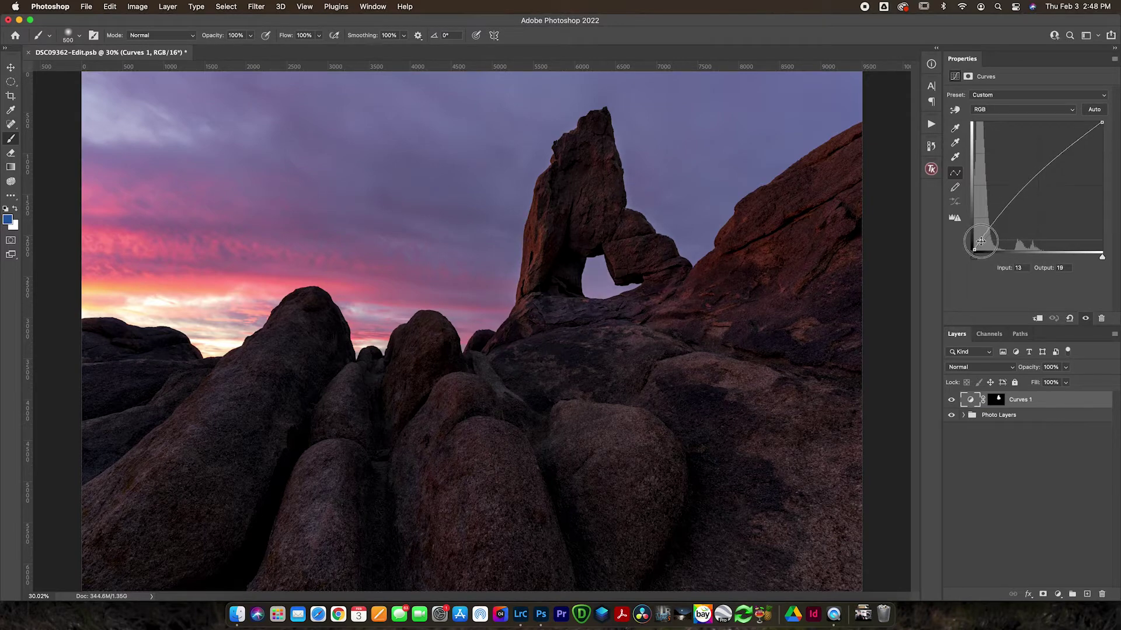
Inspect the Curves 1 mask on its own, then return and reselect the mask.
left_click(998, 401)
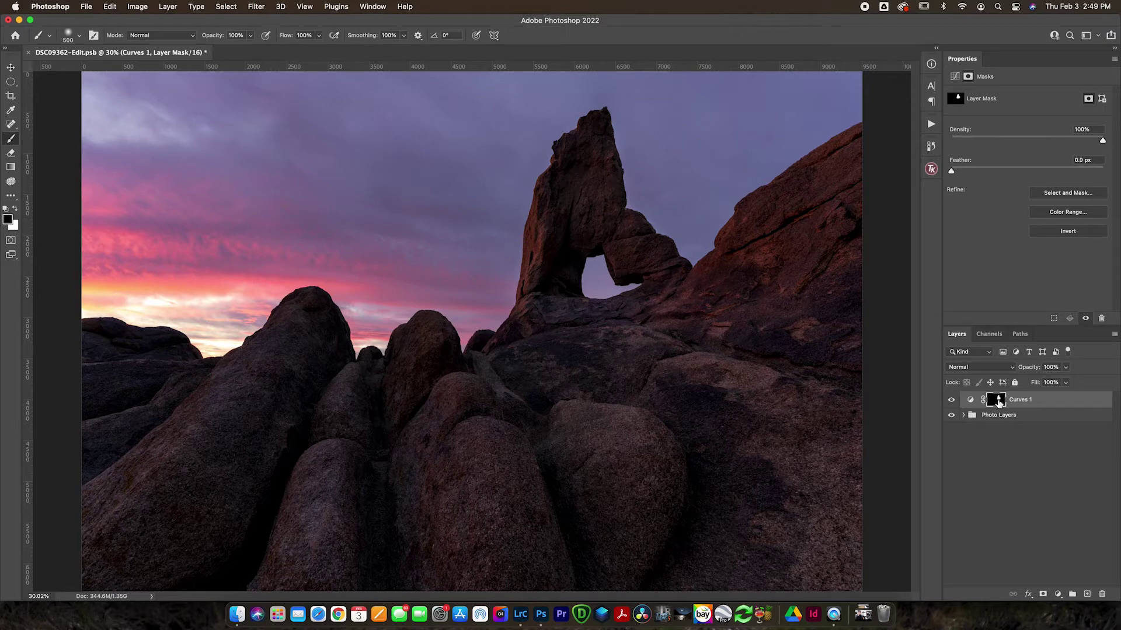
left_click(998, 400, "alt")
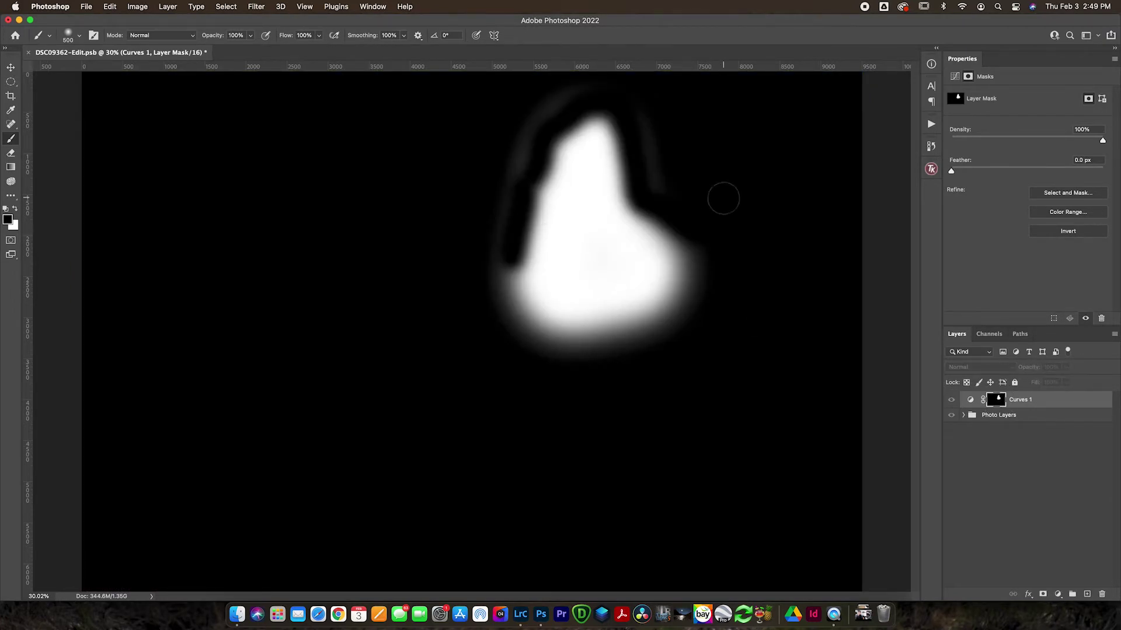
left_click(970, 401)
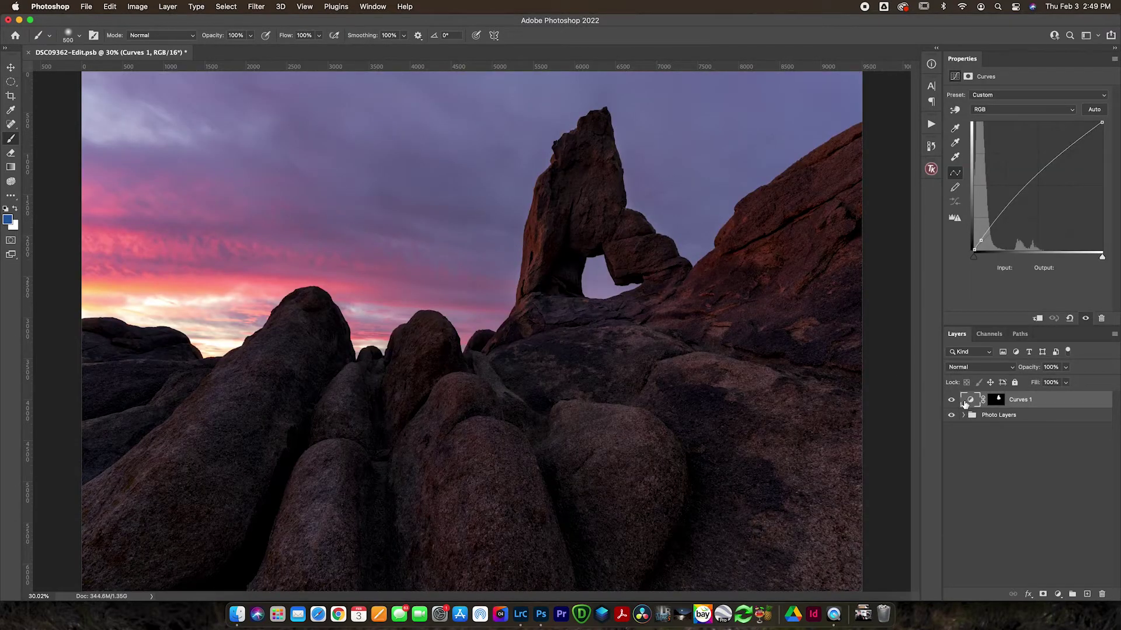
left_click(995, 400)
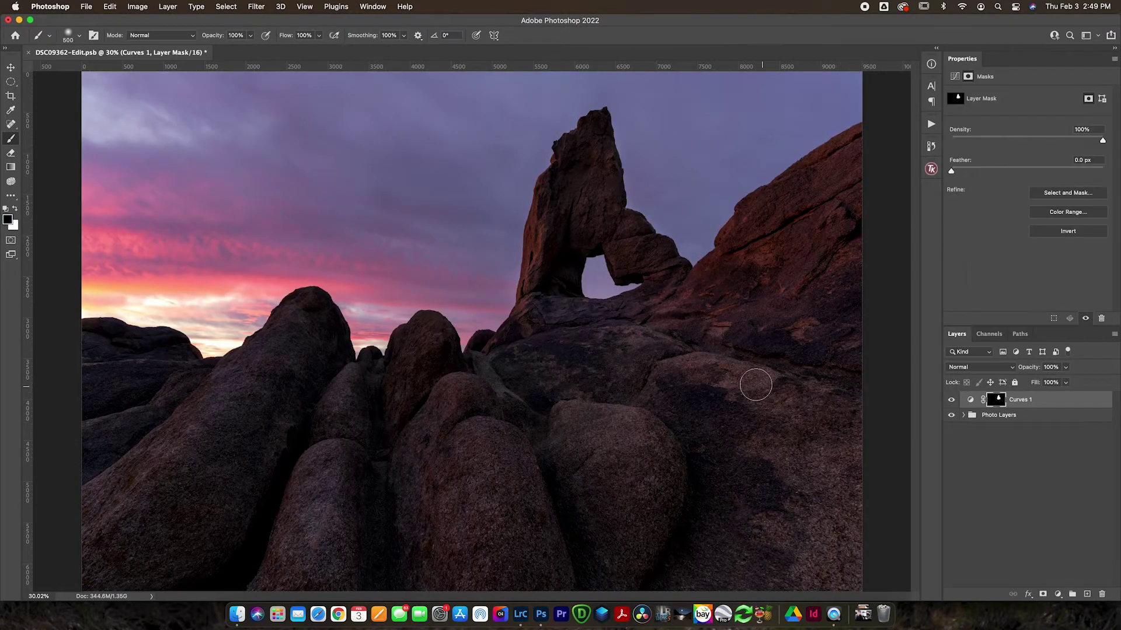
Brush over the arch on the Curves 1 mask with a 1200 px brush at 50% opacity.
left_click(998, 401, "alt")
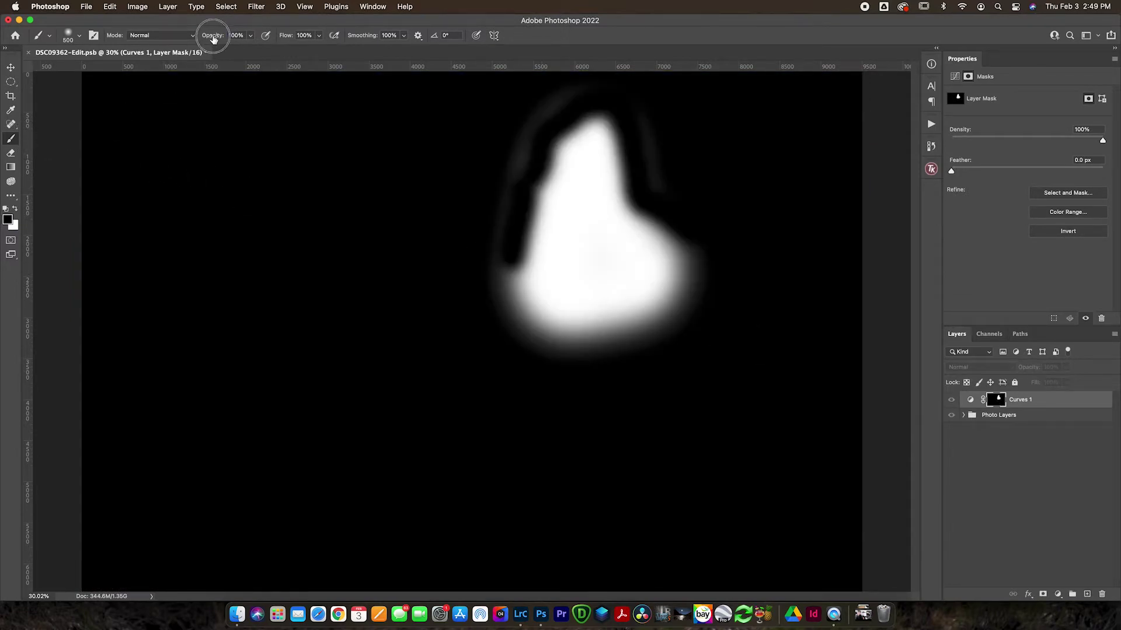
left_click_drag(214, 39, 187, 45)
key("bracketright")
key("bracketright")
key("bracketright")
key("bracketright")
key("bracketright")
key("bracketright")
key("bracketright")
key("bracketright")
key("bracketright")
key("bracketright")
key("bracketright")
key("bracketright")
key("bracketright")
key("bracketright")
mouse_move(563, 274)
left_mouse_down()
mouse_move(663, 274)
mouse_move(588, 201)
mouse_move(516, 220)
mouse_move(589, 146)
mouse_move(616, 402)
left_mouse_up()
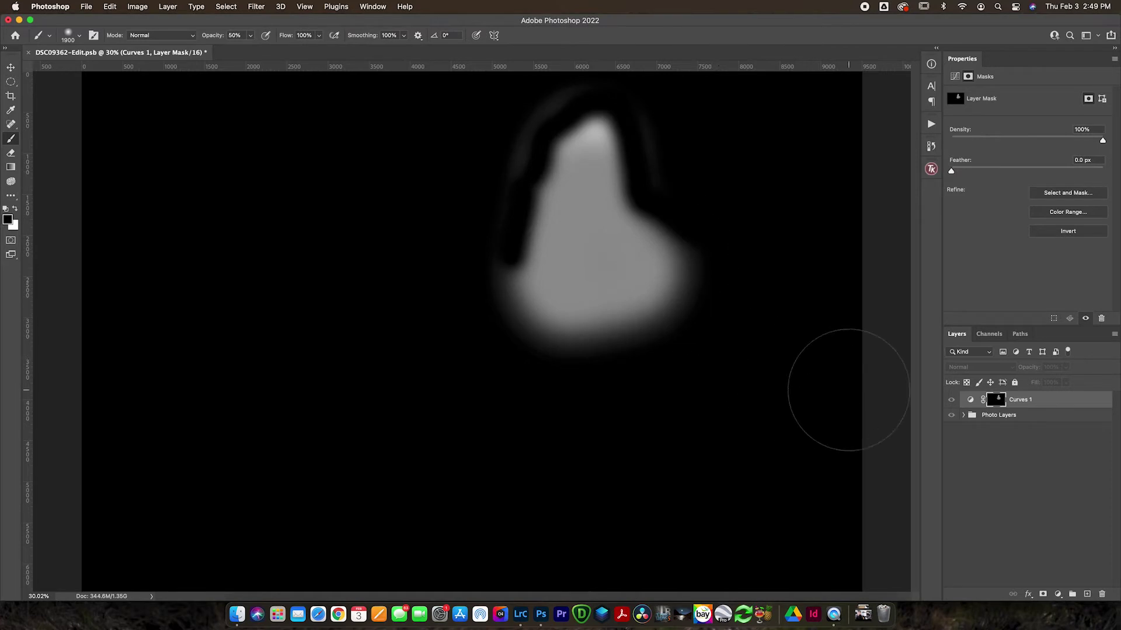
left_click(970, 400)
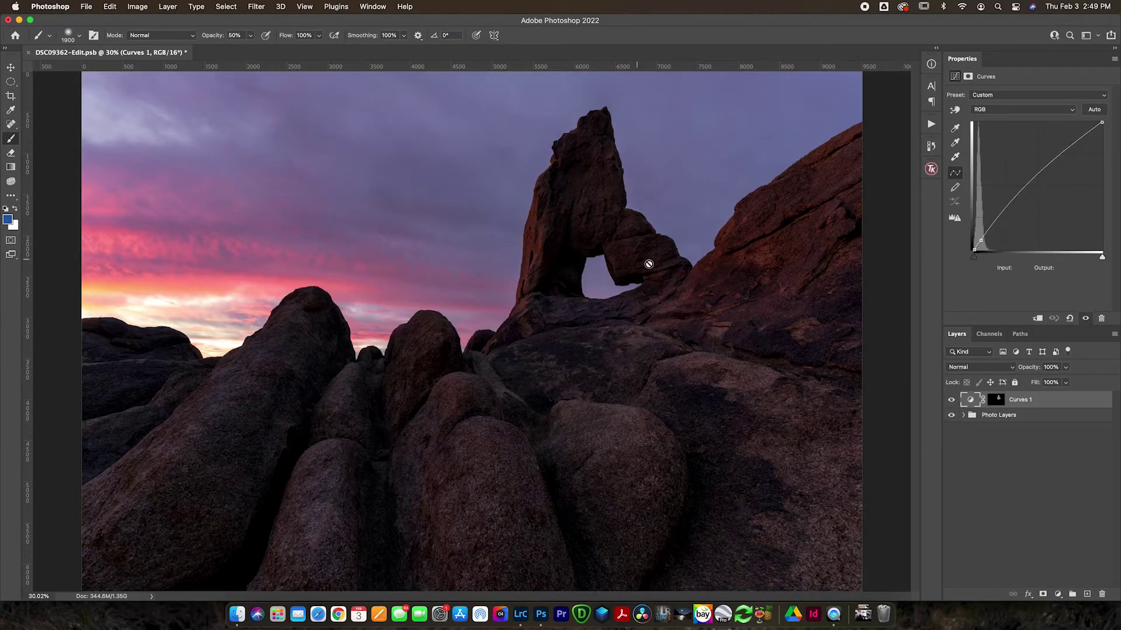
left_click(996, 399)
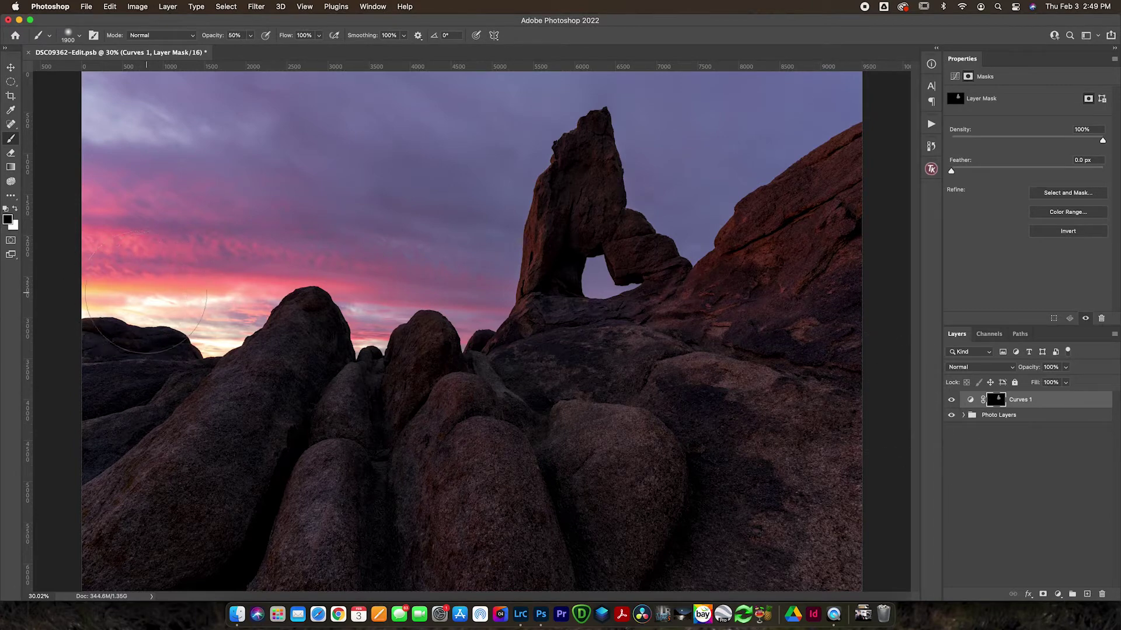
Paint white at full opacity over the left pink sky, then undo it.
key("x")
key("0")
left_click(149, 279)
mouse_move(149, 279)
left_mouse_down()
mouse_move(286, 266)
mouse_move(196, 227)
left_mouse_up()
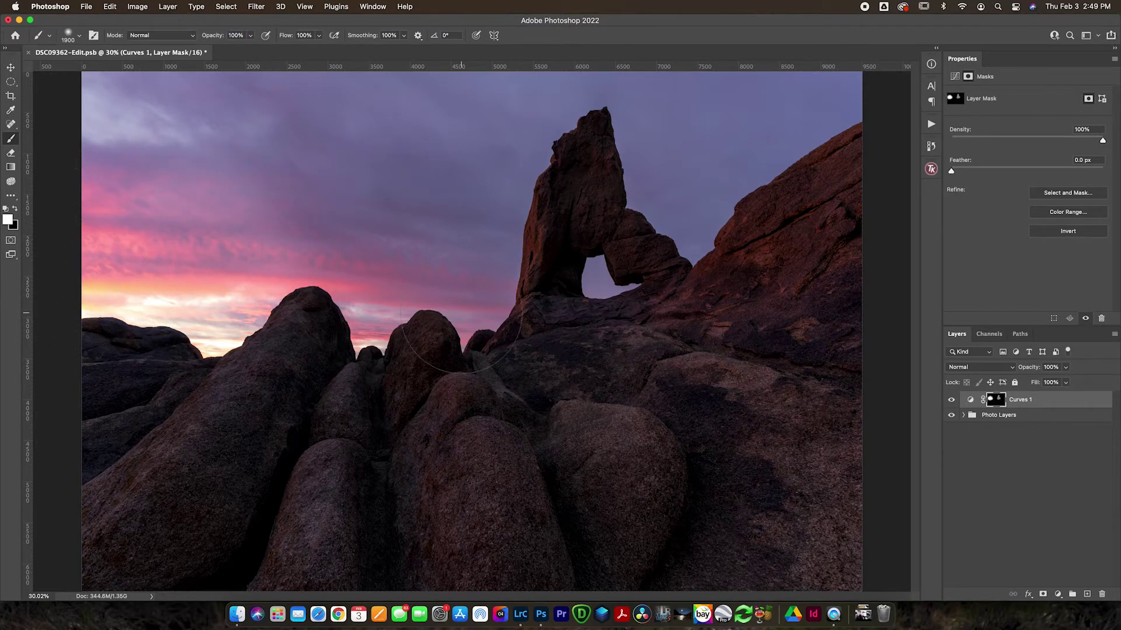
key("super+z")
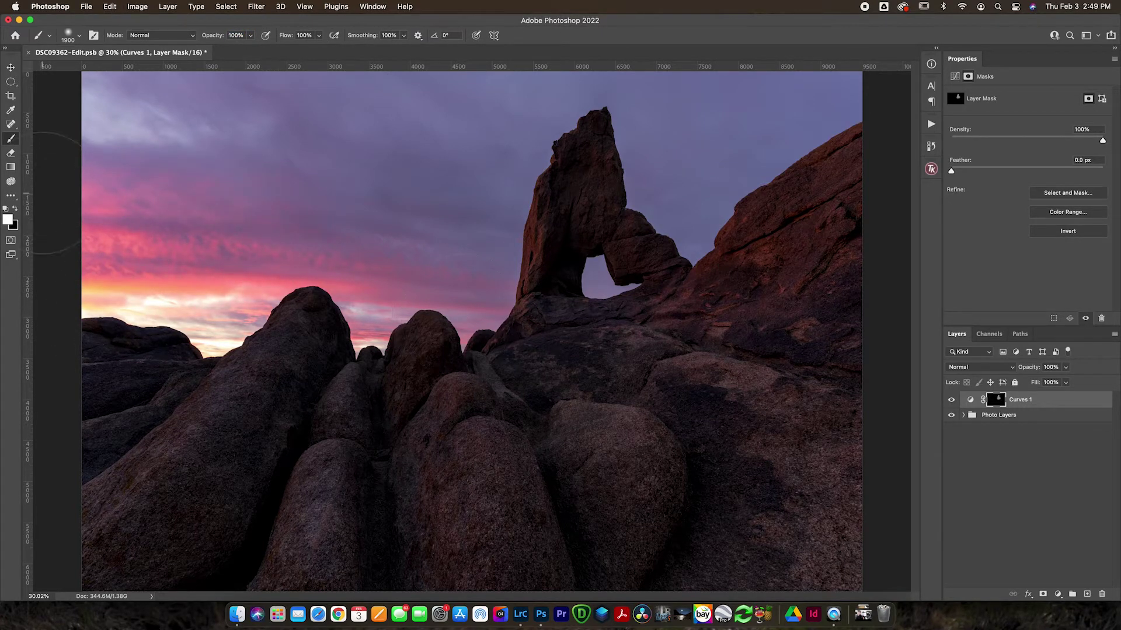
Lower brush opacity to 60%, check the Curves 1 mask alone, and compare the sky.
left_click_drag(217, 36, 185, 43)
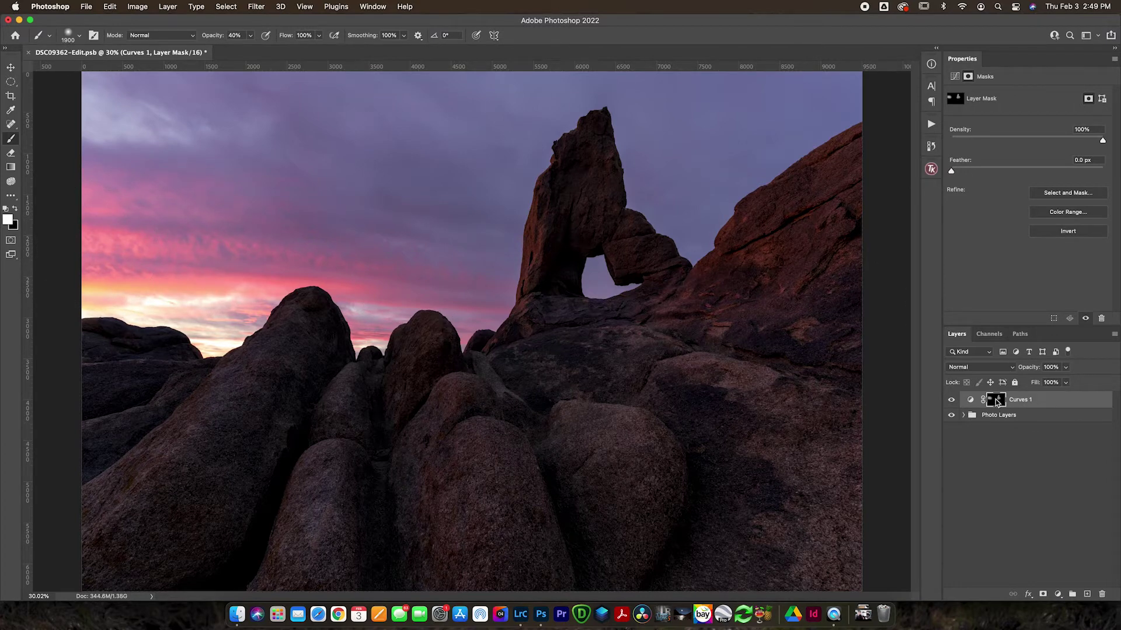
left_click(996, 399, "alt")
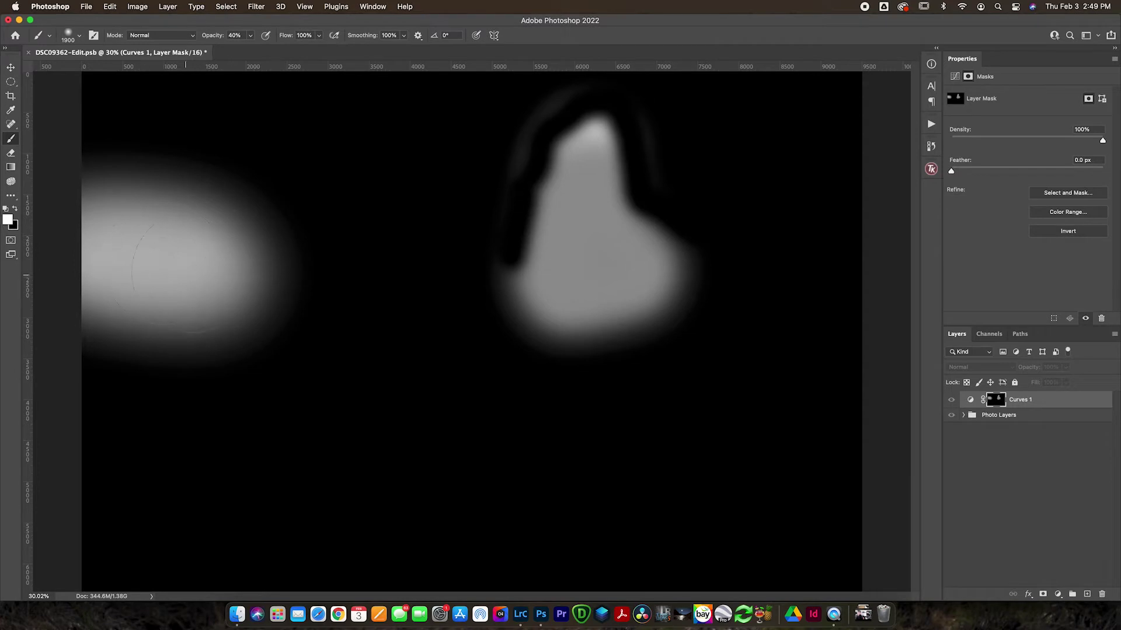
left_click(969, 402)
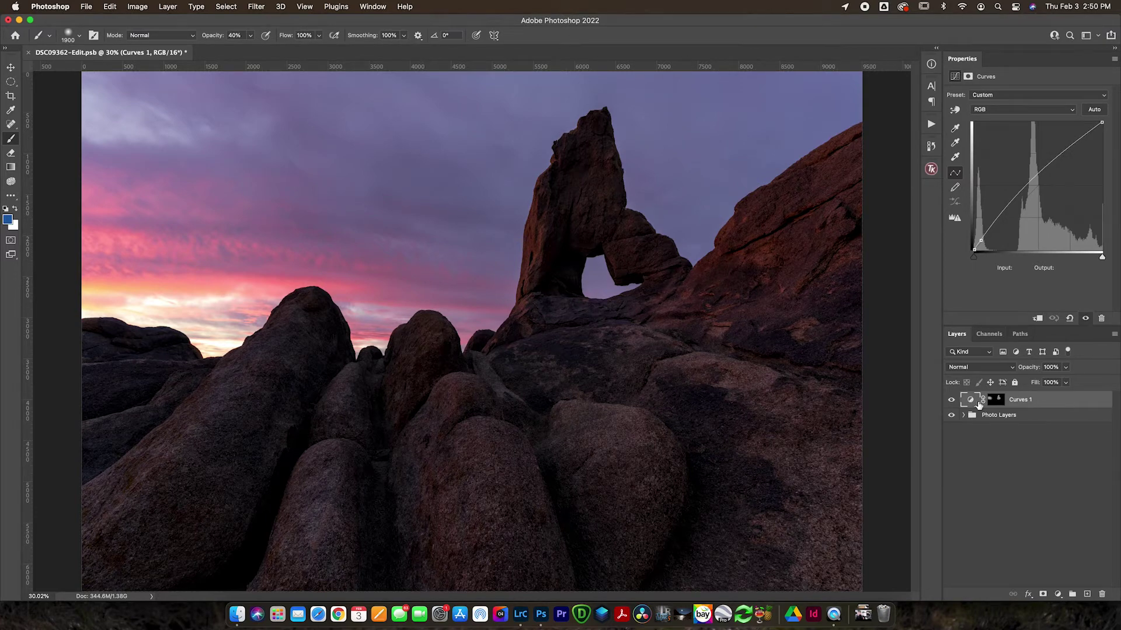
left_click(998, 400)
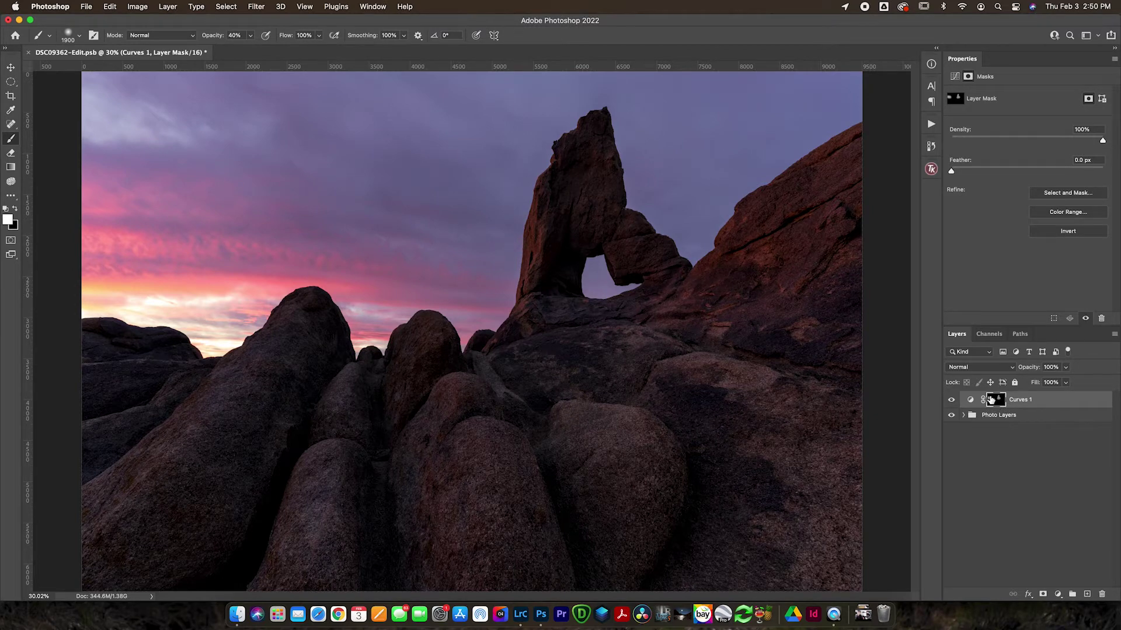
left_click(951, 401)
Add a Hue/Saturation layer with Saturation +24 and switch the foreground to black.
left_click(951, 400)
left_click(1057, 594)
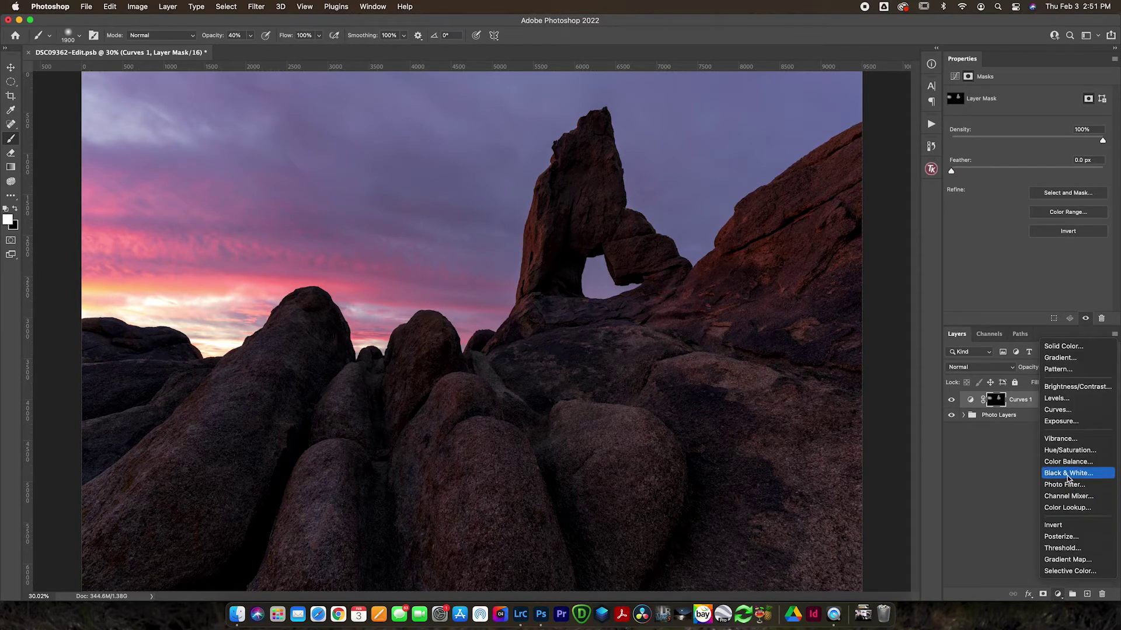
left_click(1052, 450)
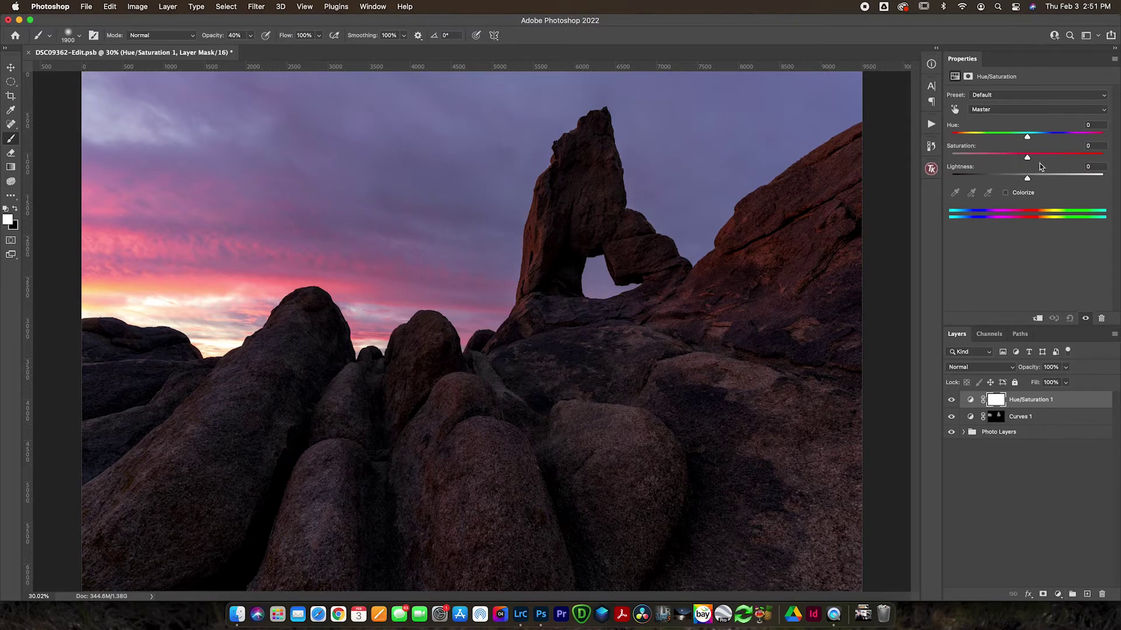
left_click_drag(1061, 155, 1046, 158)
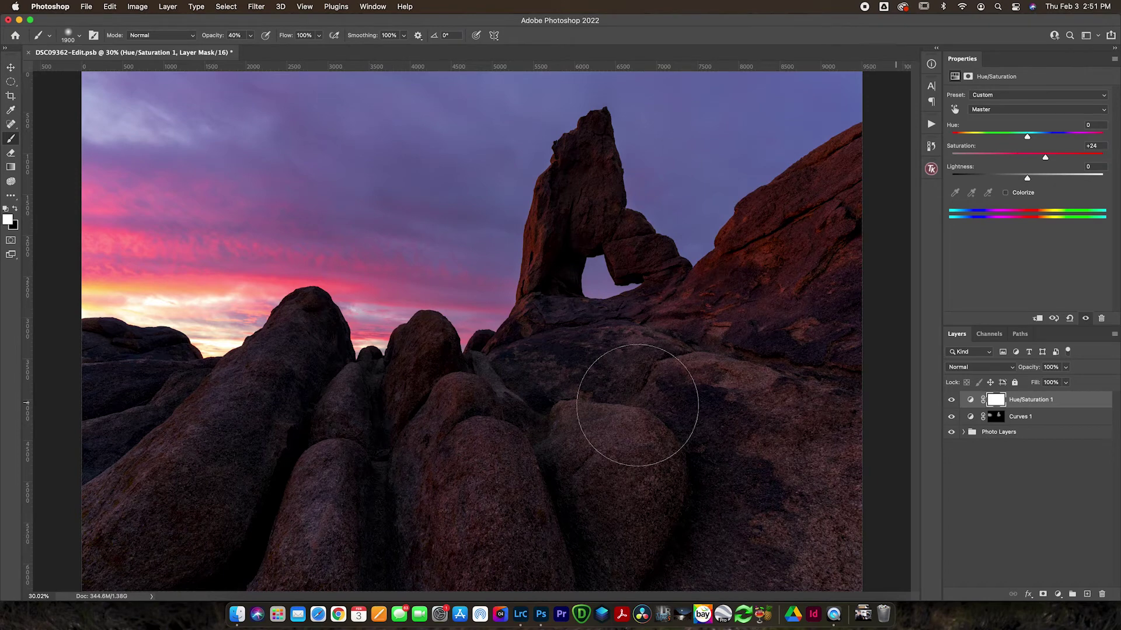
key("x")
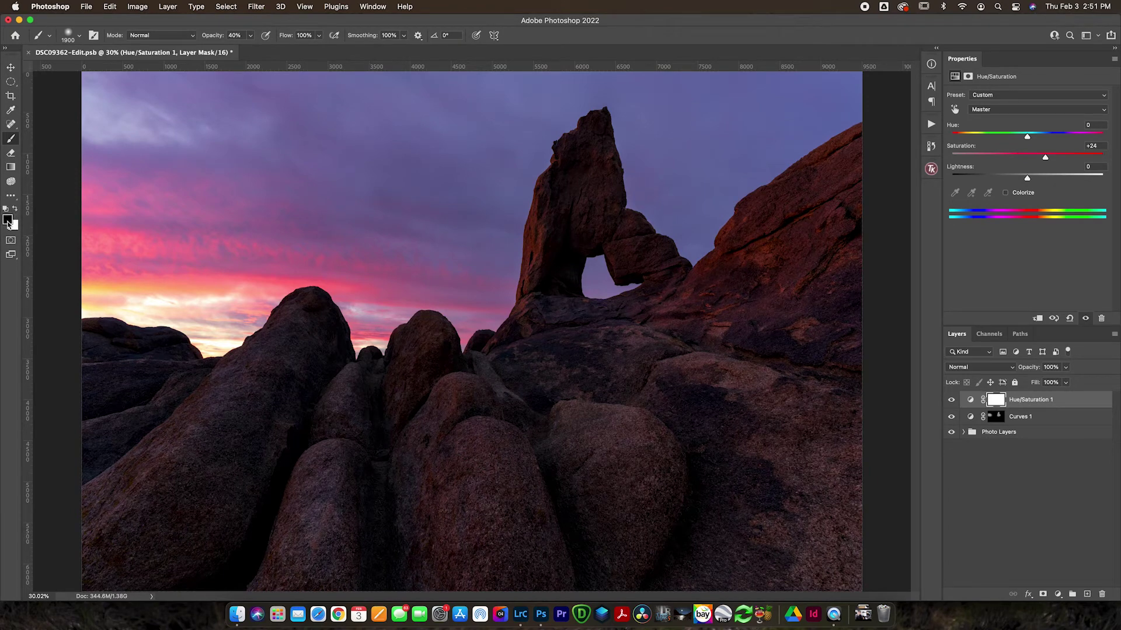
Paint black at 20% opacity over the right rock on the Hue/Saturation mask.
left_click(79, 37)
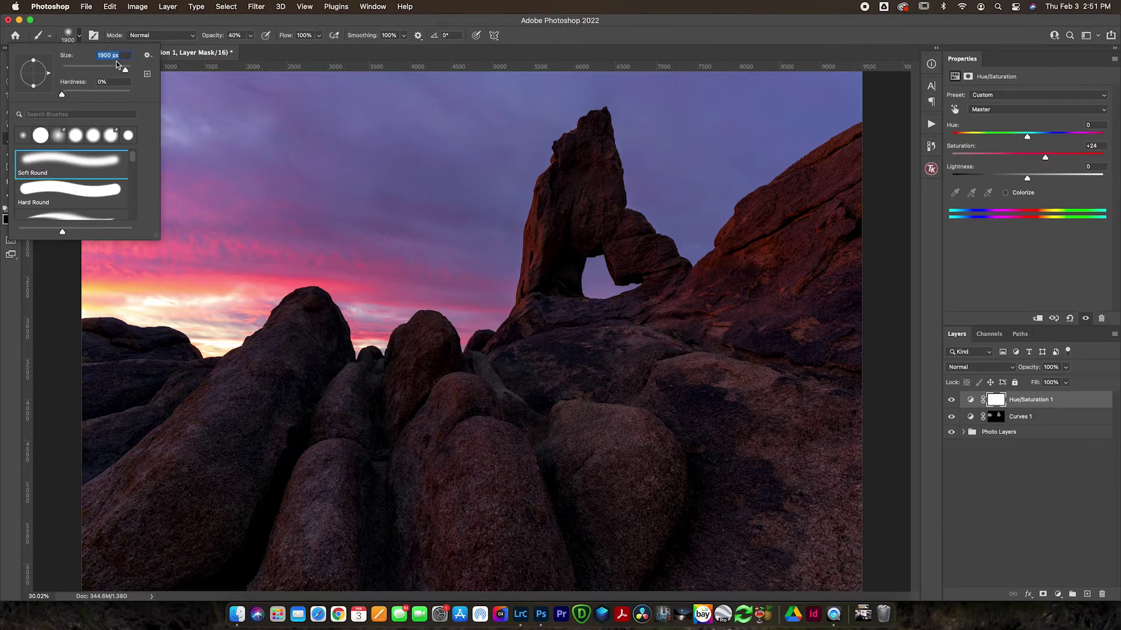
left_click(82, 40)
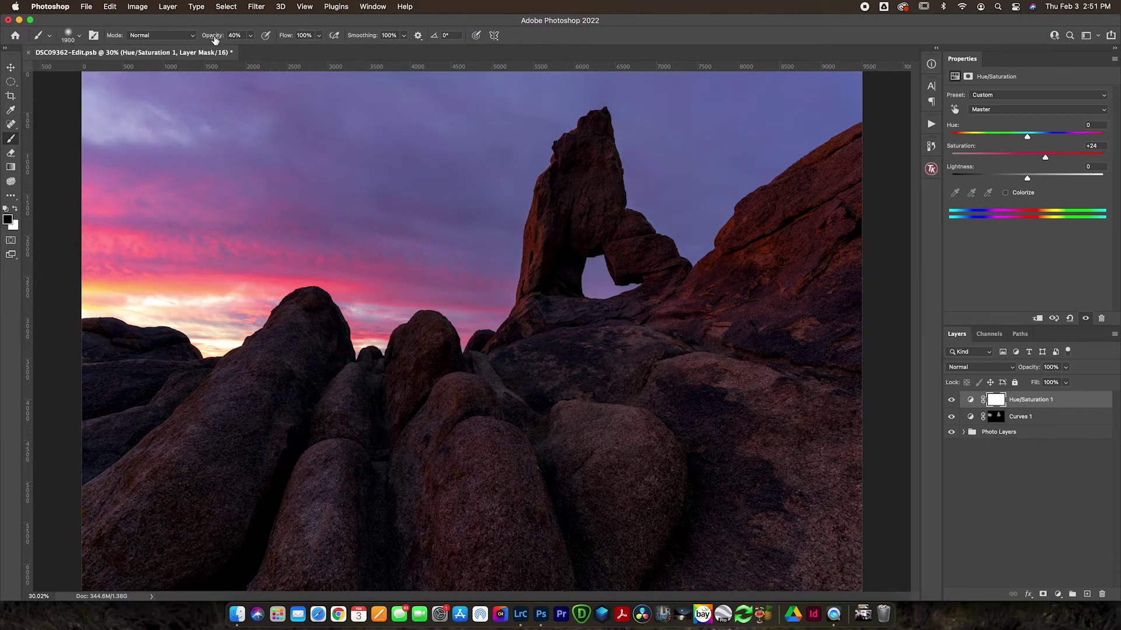
left_click_drag(215, 36, 195, 36)
mouse_move(618, 317)
left_mouse_down()
mouse_move(888, 375)
mouse_move(600, 250)
left_mouse_up()
View the Hue/Saturation mask alone, darken the right rock further, and compare the layer on and off.
left_click(994, 401, "alt")
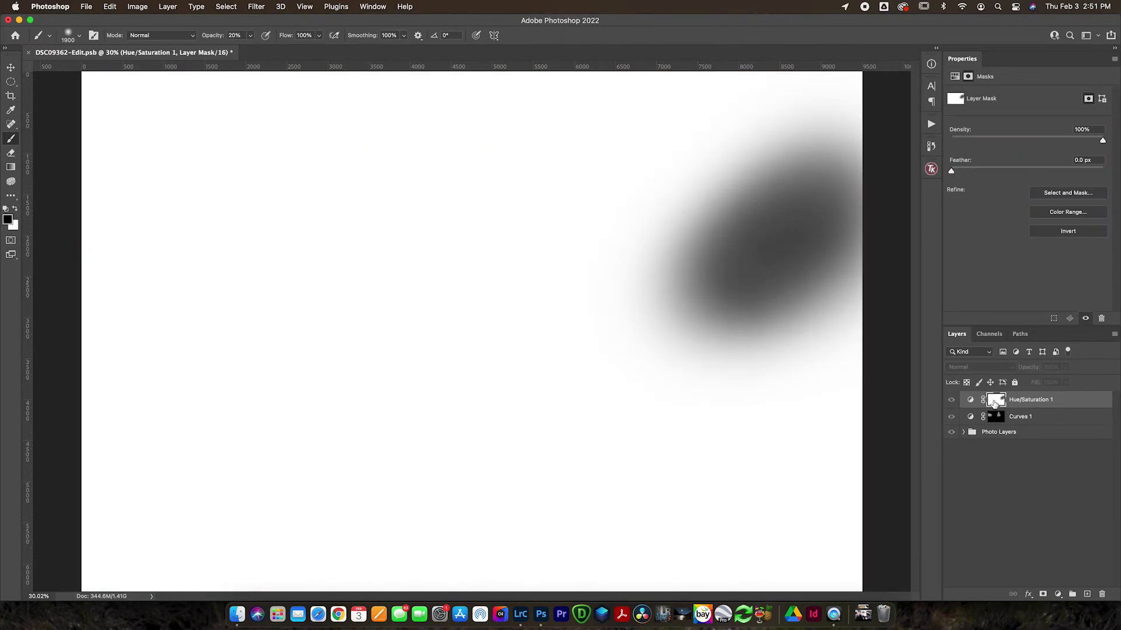
mouse_move(782, 238)
left_mouse_down()
mouse_move(695, 295)
mouse_move(906, 170)
mouse_move(852, 180)
mouse_move(633, 303)
mouse_move(670, 282)
mouse_move(612, 292)
left_mouse_up()
left_click(970, 400)
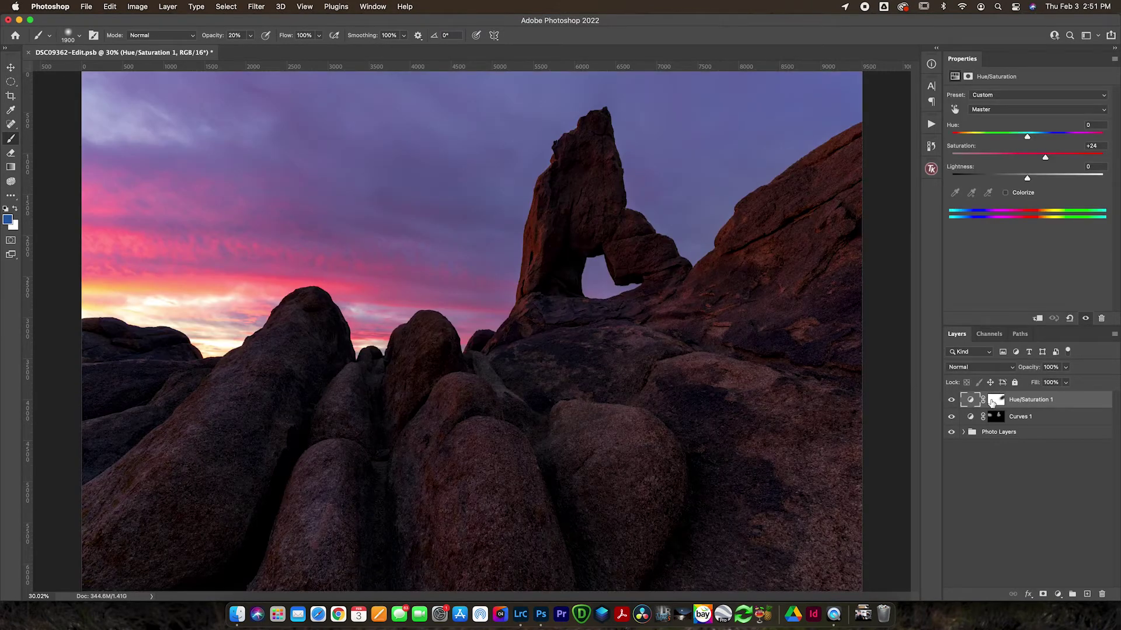
left_click(994, 400)
left_click(951, 399)
left_click(951, 400)
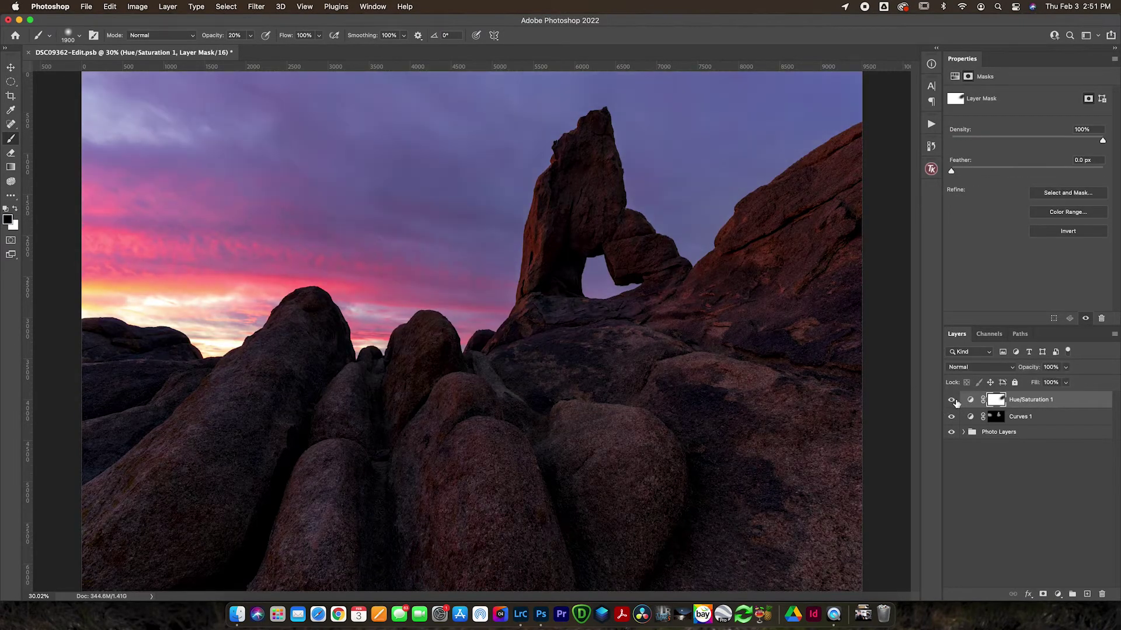
left_click(952, 399)
left_click(951, 400)
Set the brush to about 10% opacity, then try Curves 1 mask density at 70% and 90%.
left_click_drag(218, 37, 212, 39)
key("bracketleft")
key("bracketleft")
key("bracketleft")
key("bracketleft")
key("bracketleft")
key("bracketleft")
key("bracketleft")
key("bracketleft")
key("bracketleft")
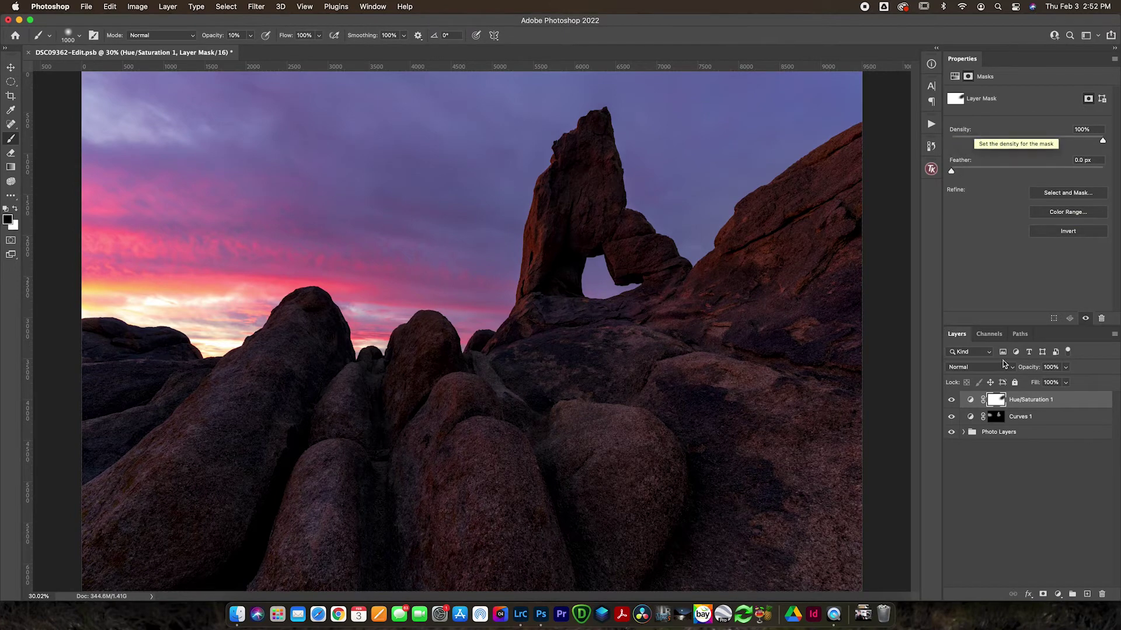
left_click(996, 417)
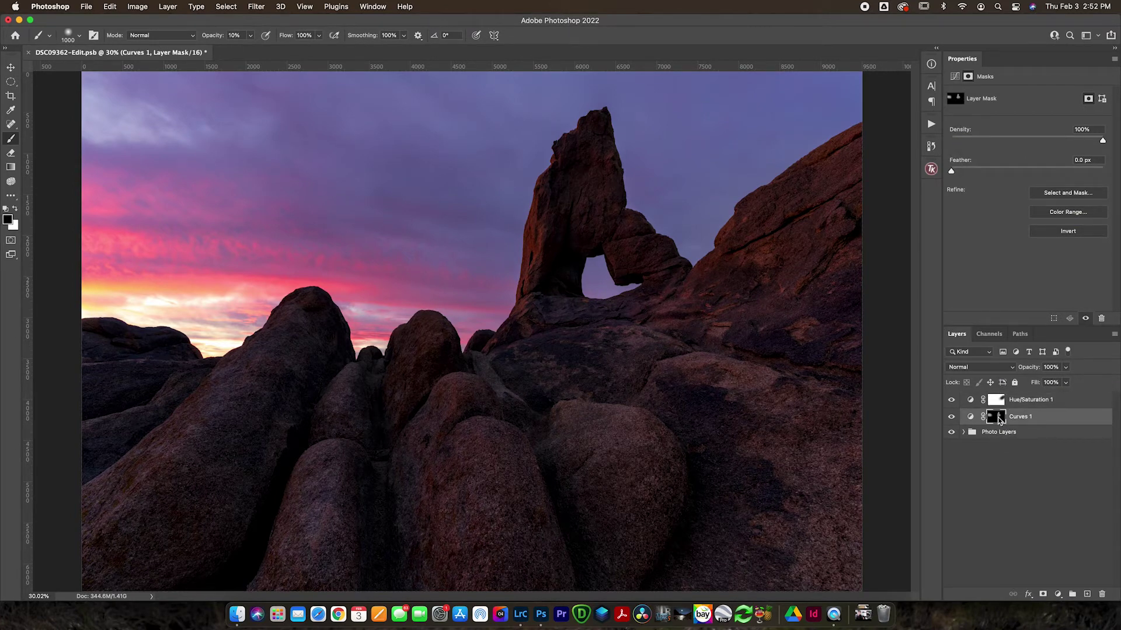
left_click(998, 417, "alt")
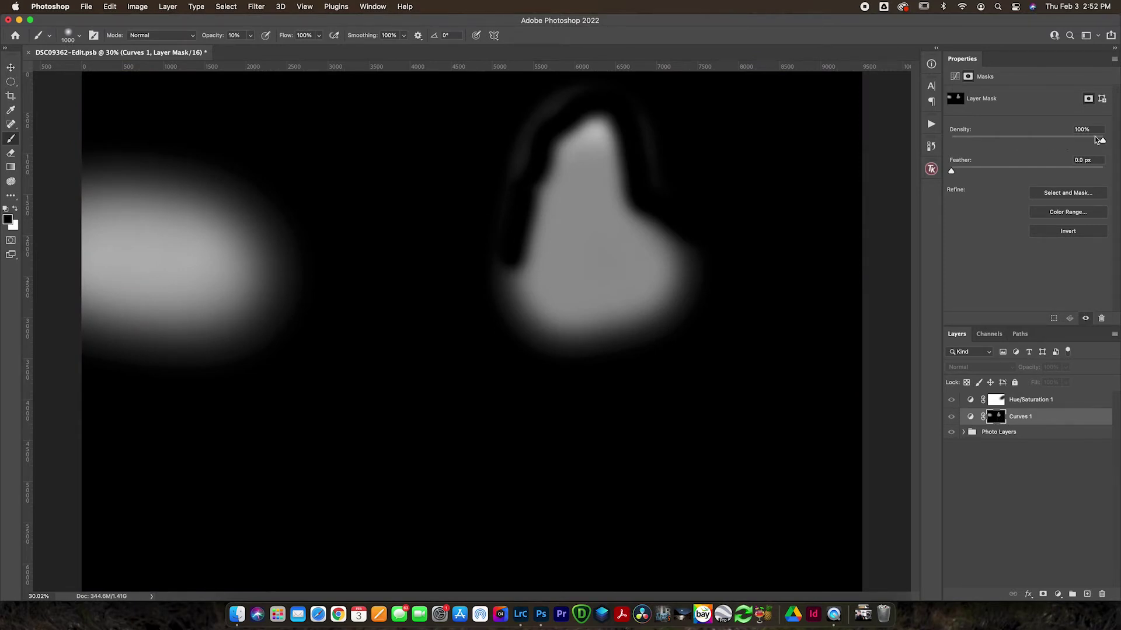
left_click_drag(1083, 138, 1118, 147)
left_click(1088, 141)
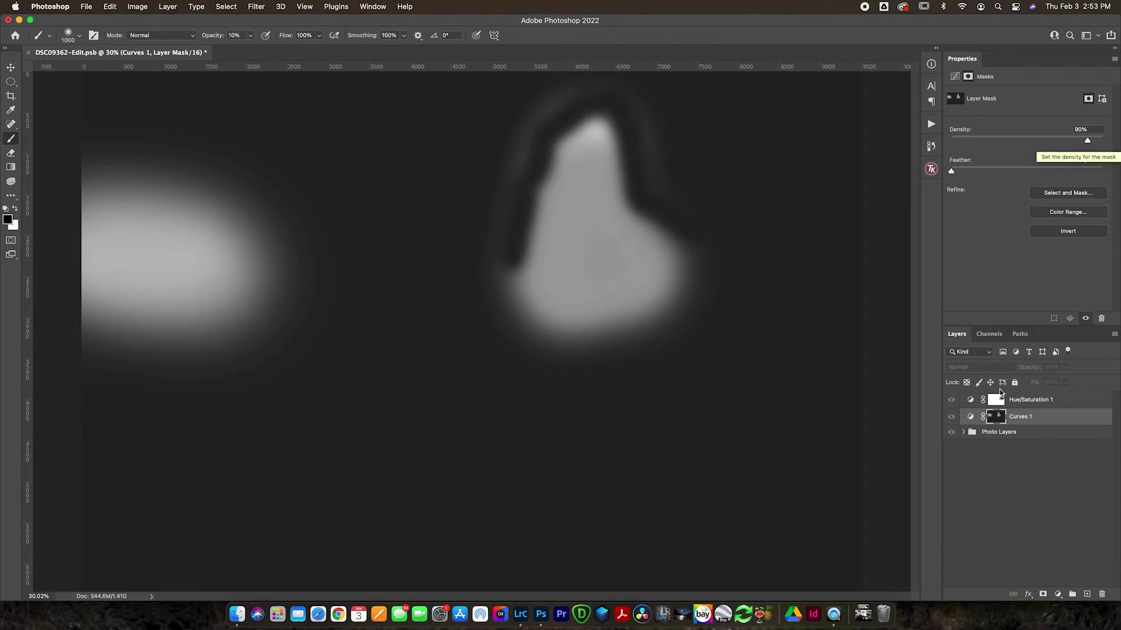
Compare Curves 1 on and off, drop its mask density toward 0%, then restore 100%.
left_click(970, 416)
left_click(951, 418)
left_click(952, 418)
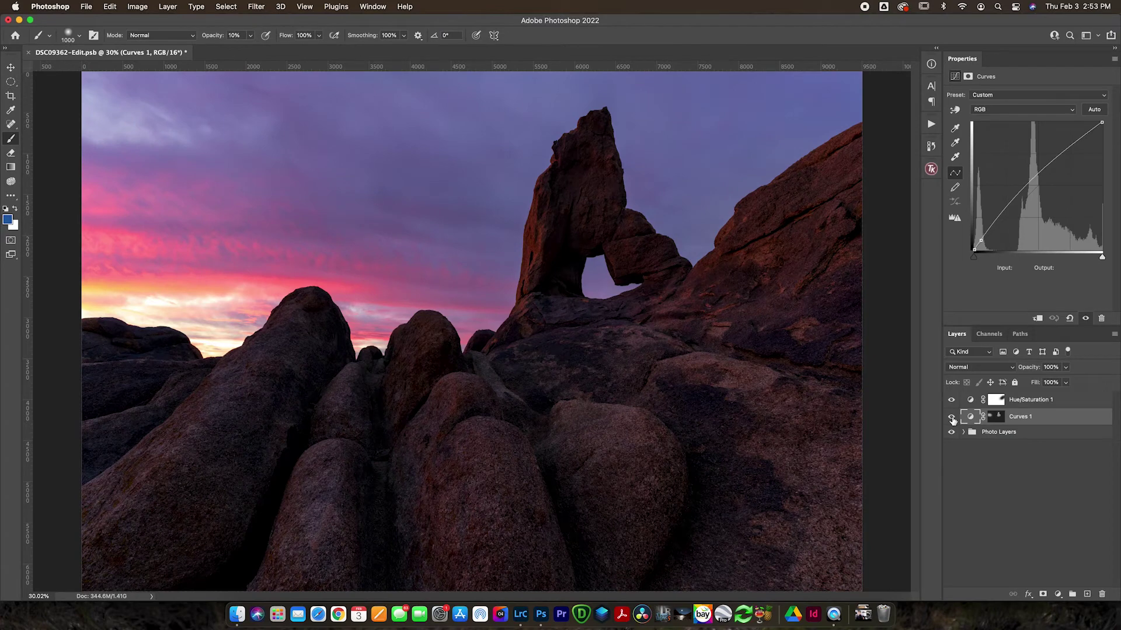
left_click(951, 417)
left_click(951, 417)
left_click(995, 416)
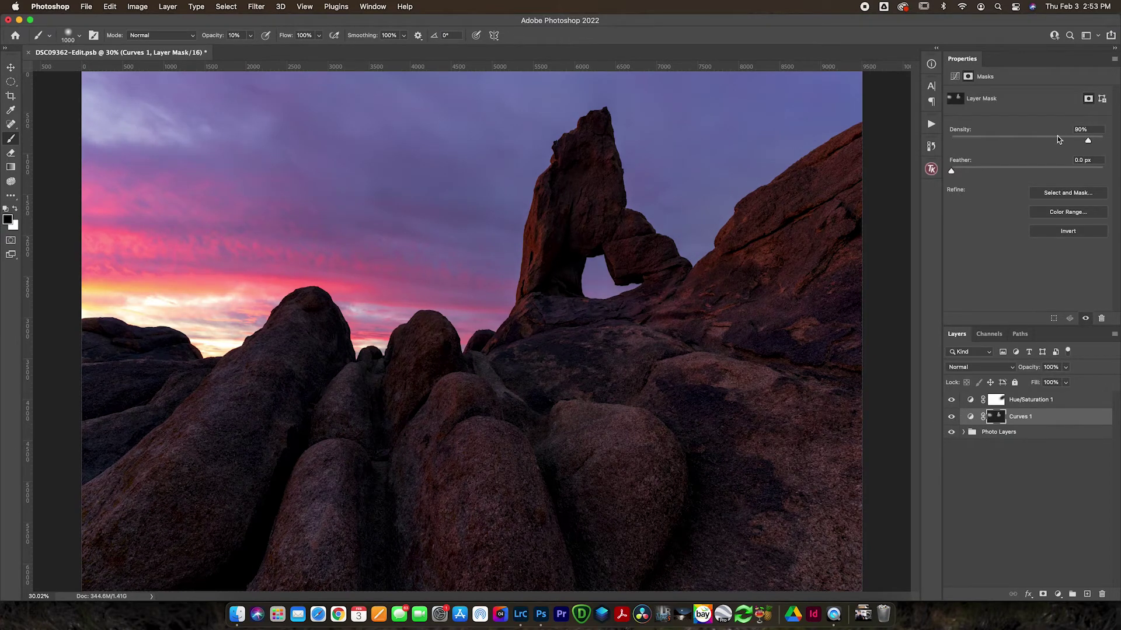
left_click_drag(1045, 137, 914, 134)
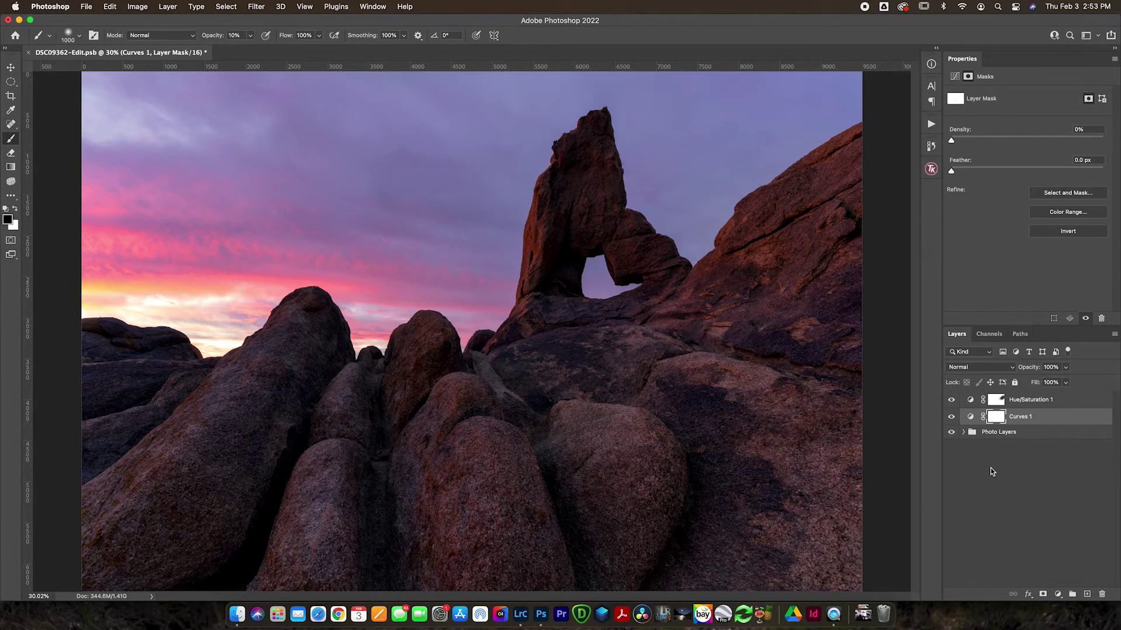
left_click(997, 418, "alt")
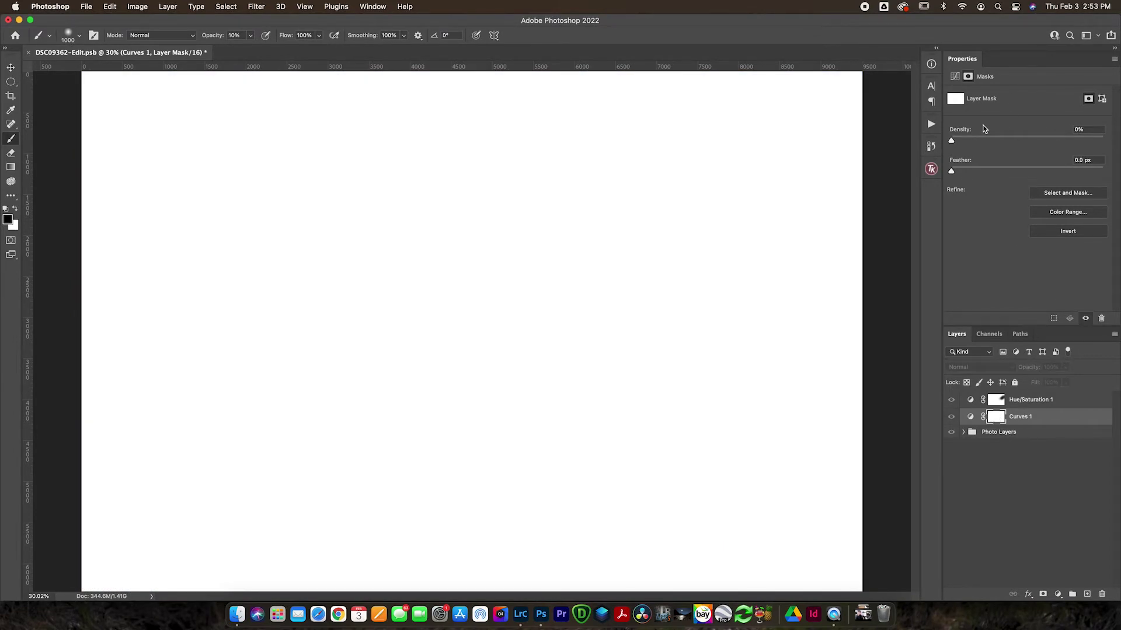
left_click_drag(951, 140, 1116, 134)
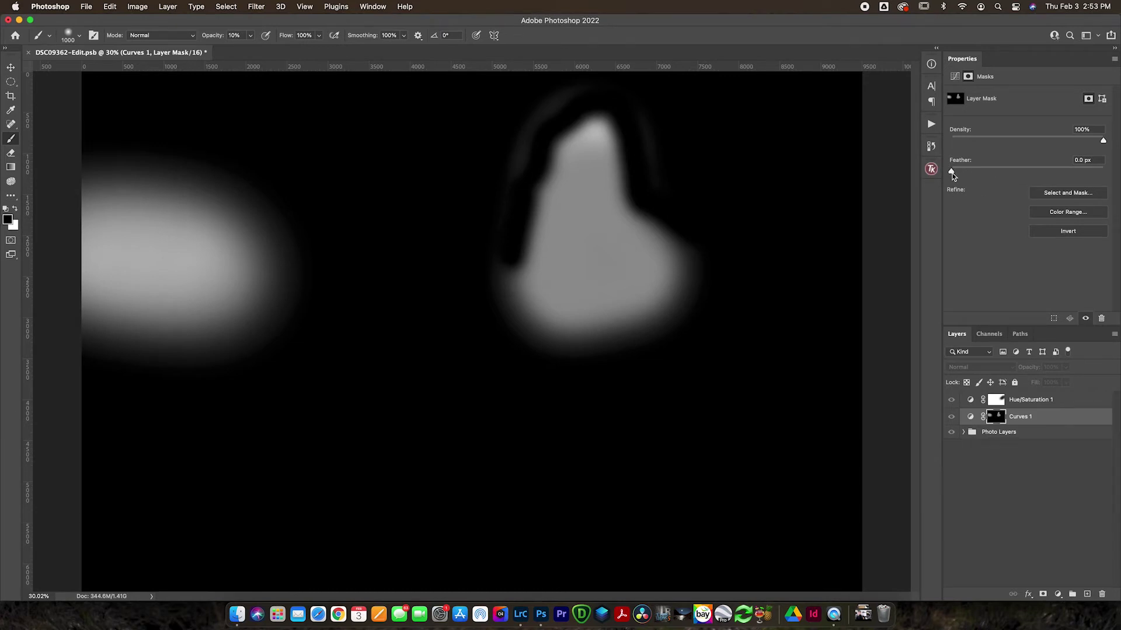
Apply heavy feathering to the Curves 1 mask, then increase it further.
left_click_drag(951, 172, 1069, 174)
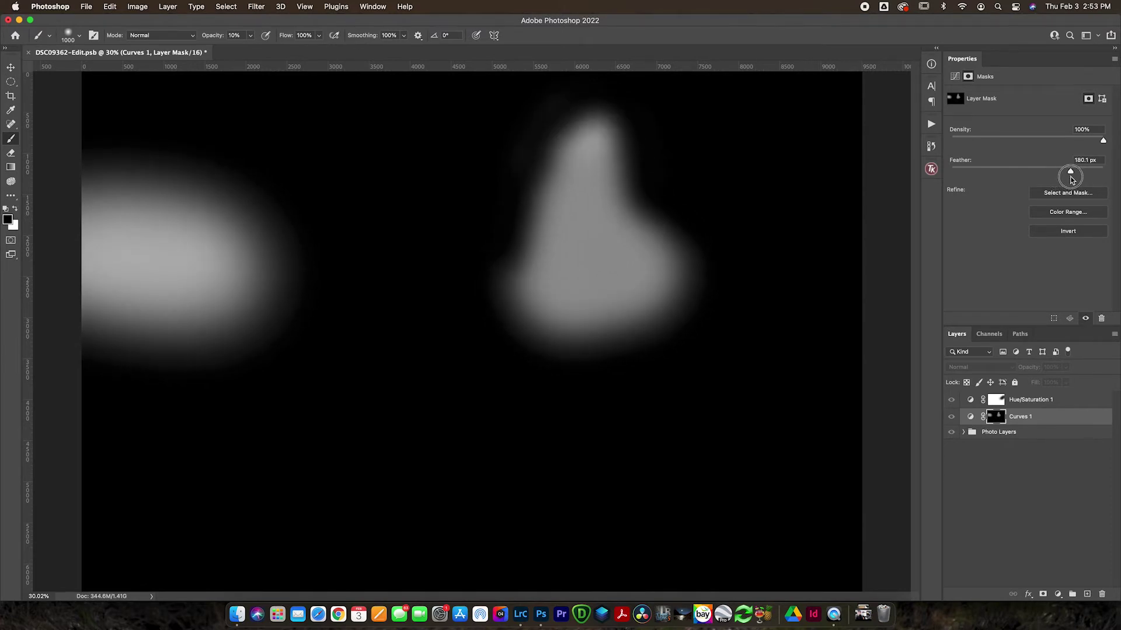
left_click(970, 417)
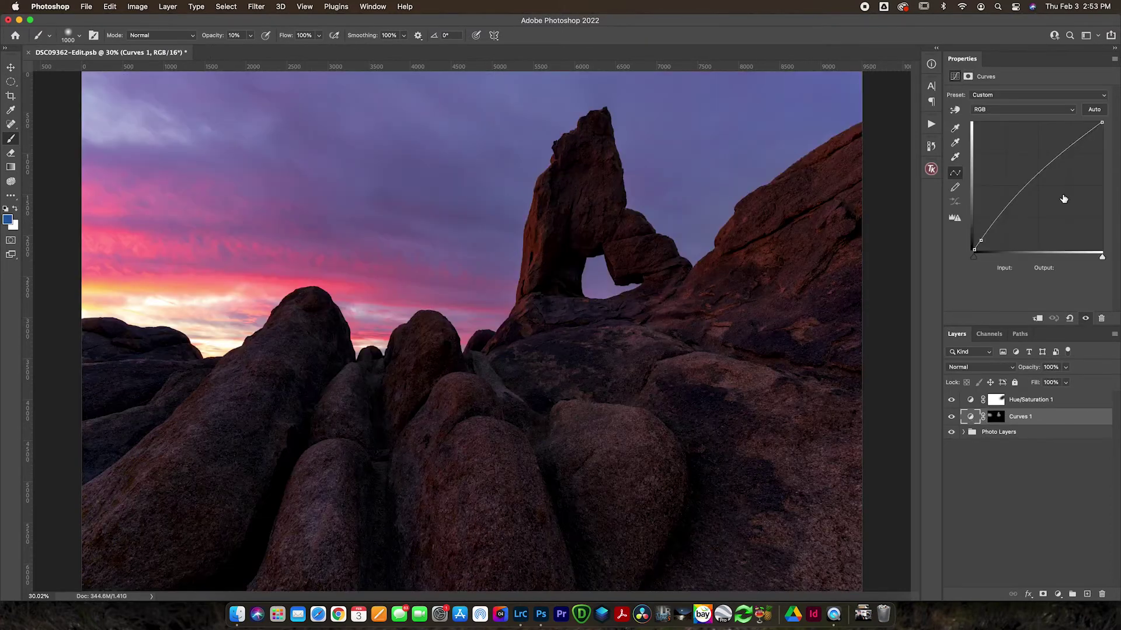
left_click(996, 417)
left_click_drag(1071, 172, 1080, 174)
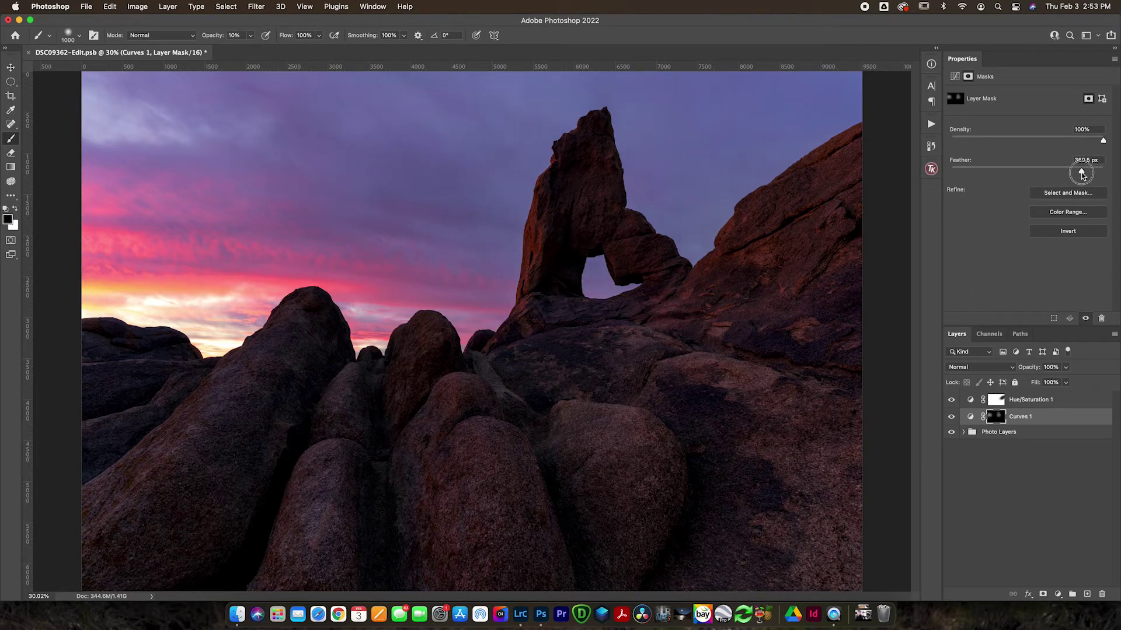
Compare Curves 1 on and off, reset the mask feather to 0 px, and select Hue/Saturation 1.
left_click(951, 417)
left_click(951, 416)
left_click(951, 417)
left_click(951, 416)
left_click_drag(1027, 173, 863, 170)
left_click(972, 401)
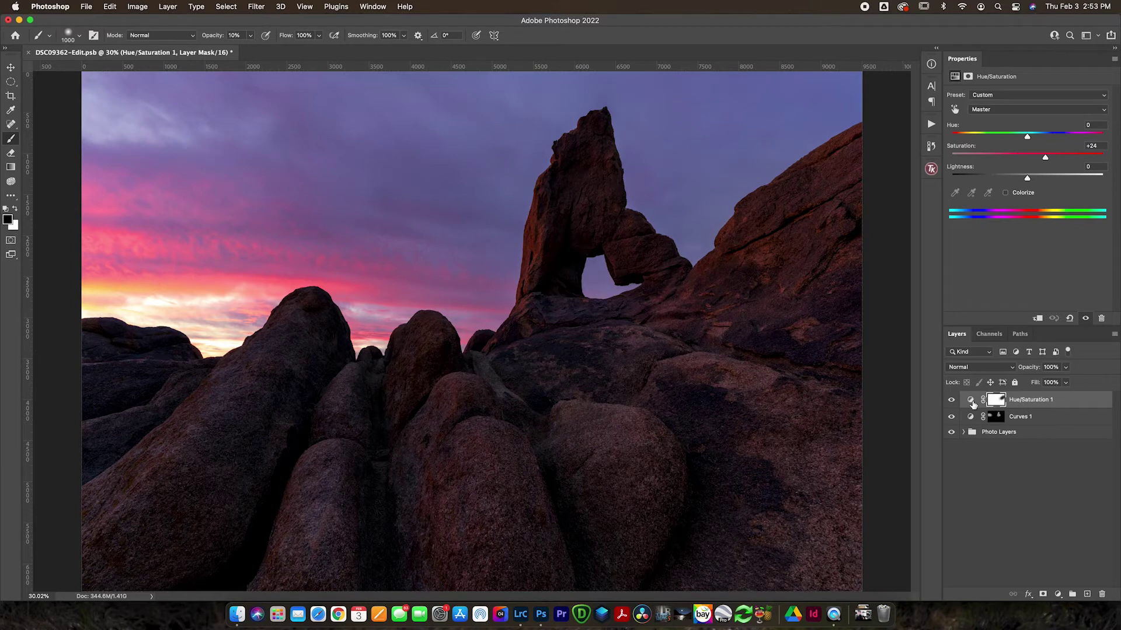
Add a Curves 2 adjustment layer and switch to the Quick Selection Tool.
left_click(1057, 594)
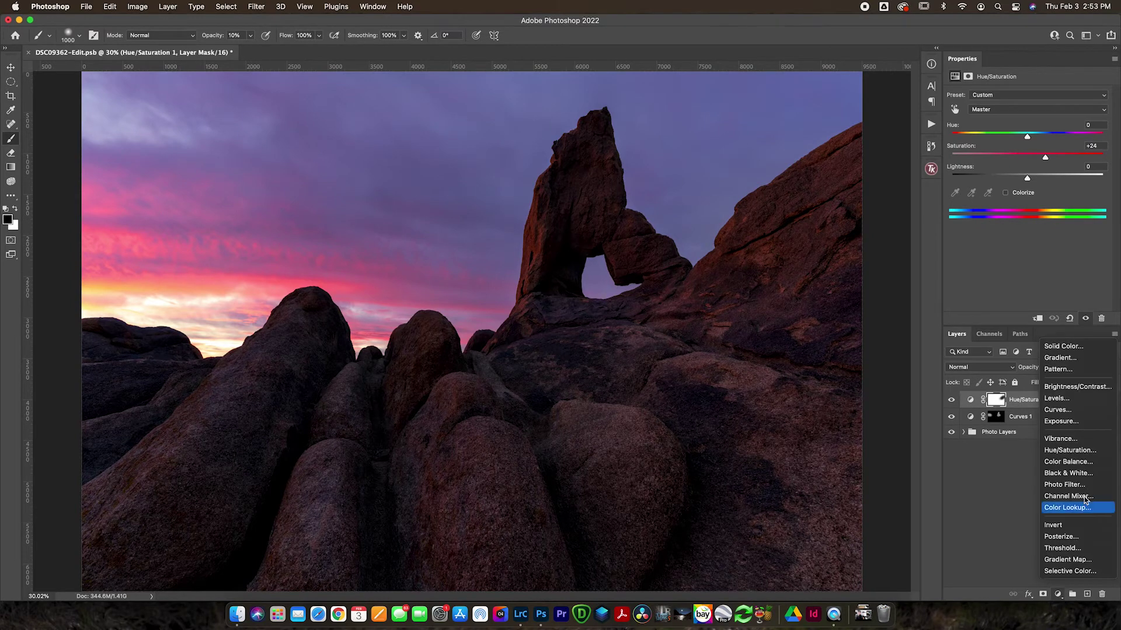
left_click(1057, 410)
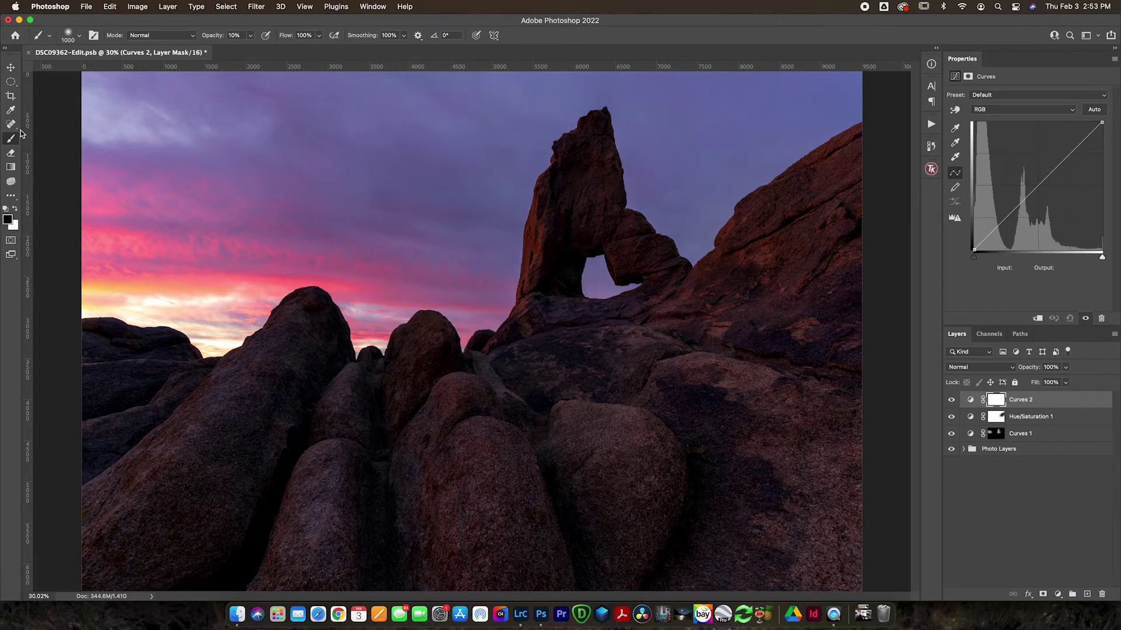
left_click(11, 83)
right_click(10, 85)
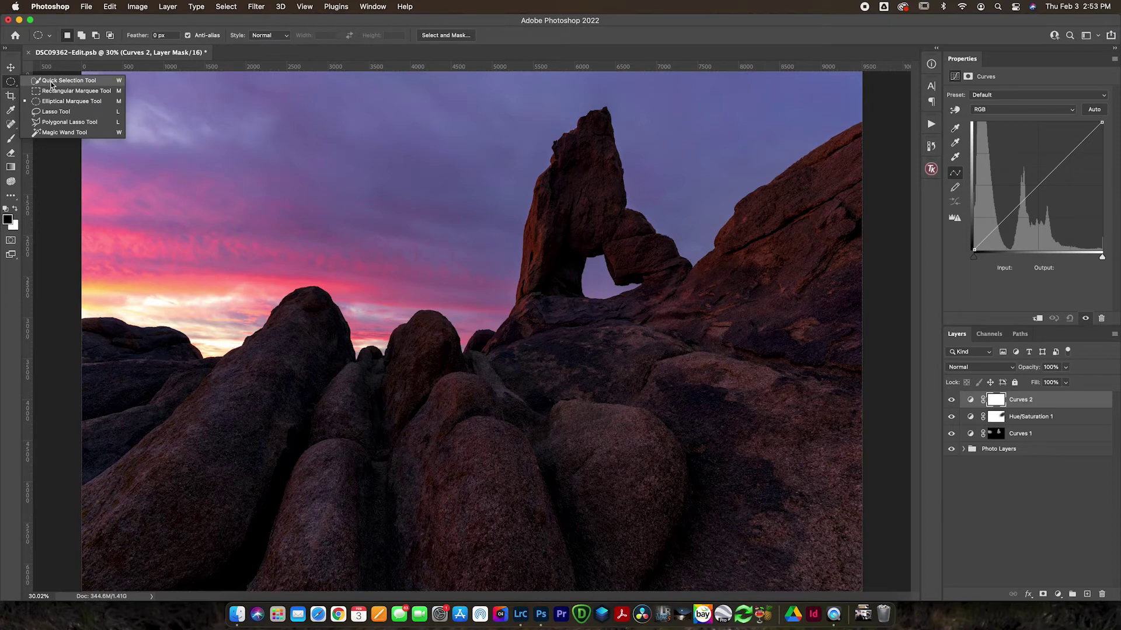
left_click(108, 81)
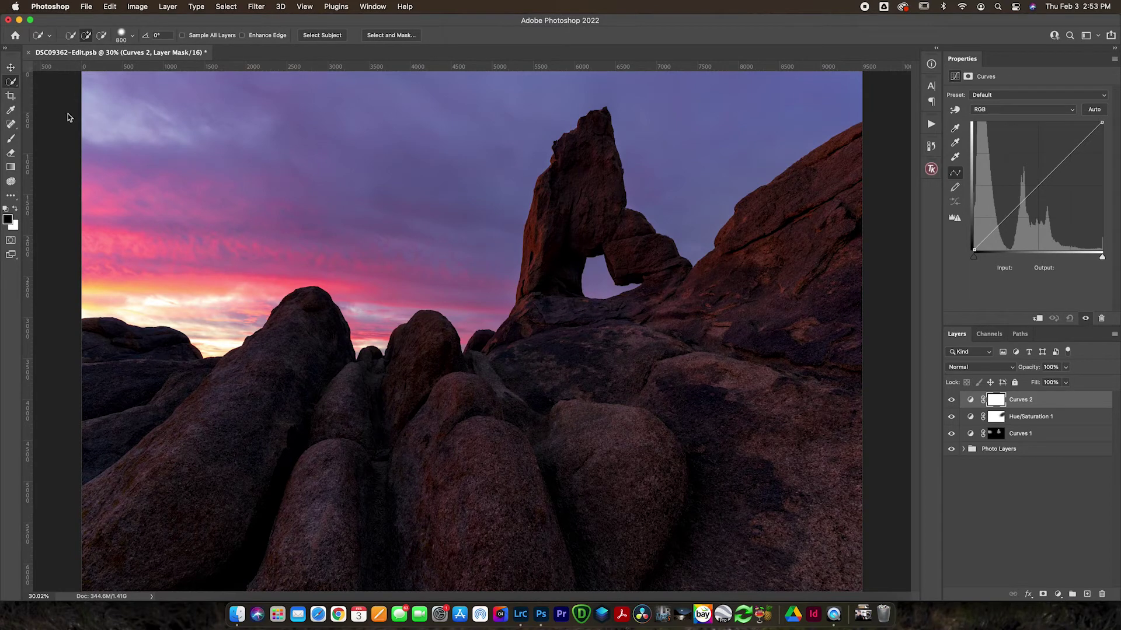
Select the pink sky with a smaller brush, extending it to the arch and right-hand rocks.
key("bracketleft")
key("bracketleft")
mouse_move(93, 248)
left_mouse_down()
mouse_move(215, 283)
mouse_move(296, 226)
mouse_move(343, 223)
left_mouse_up()
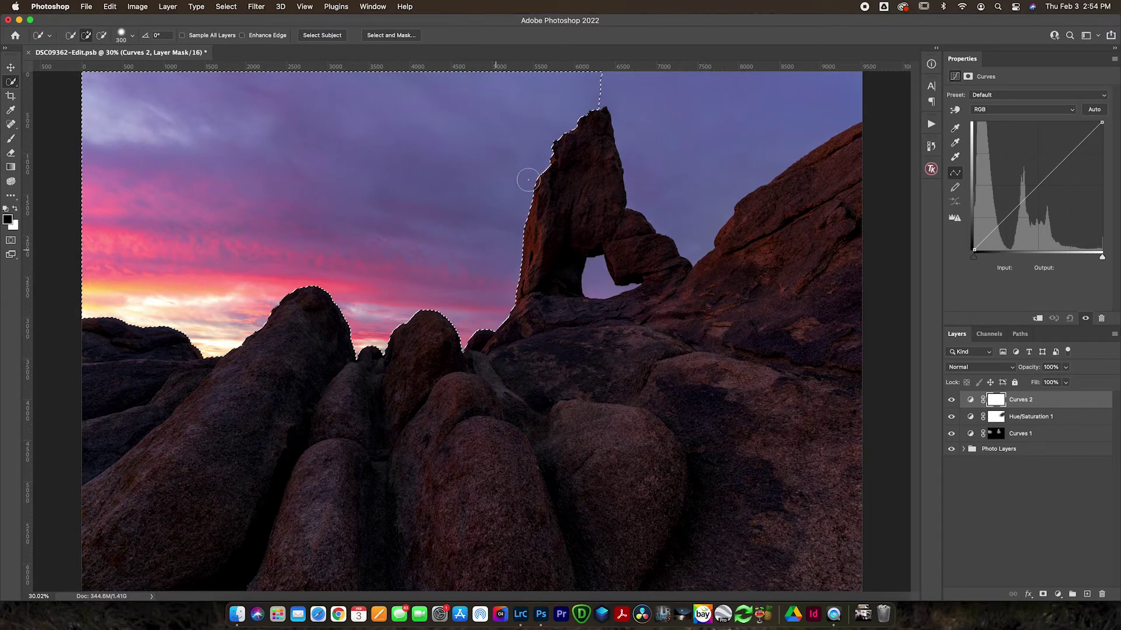
left_click(607, 88)
left_click(669, 92)
left_click(729, 108)
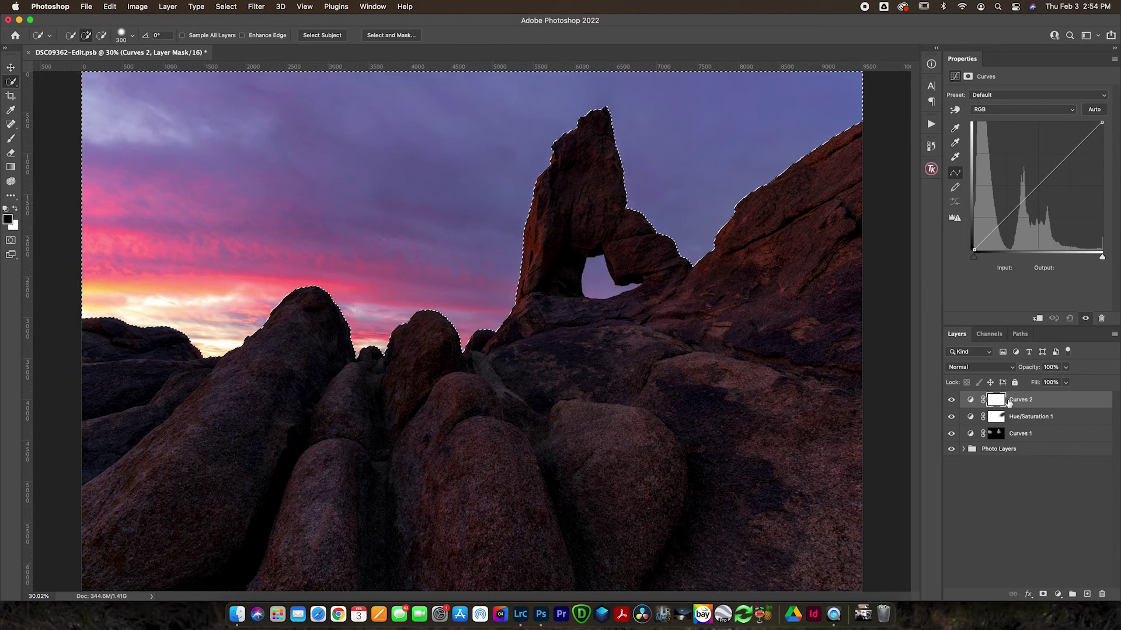
left_click(1057, 594)
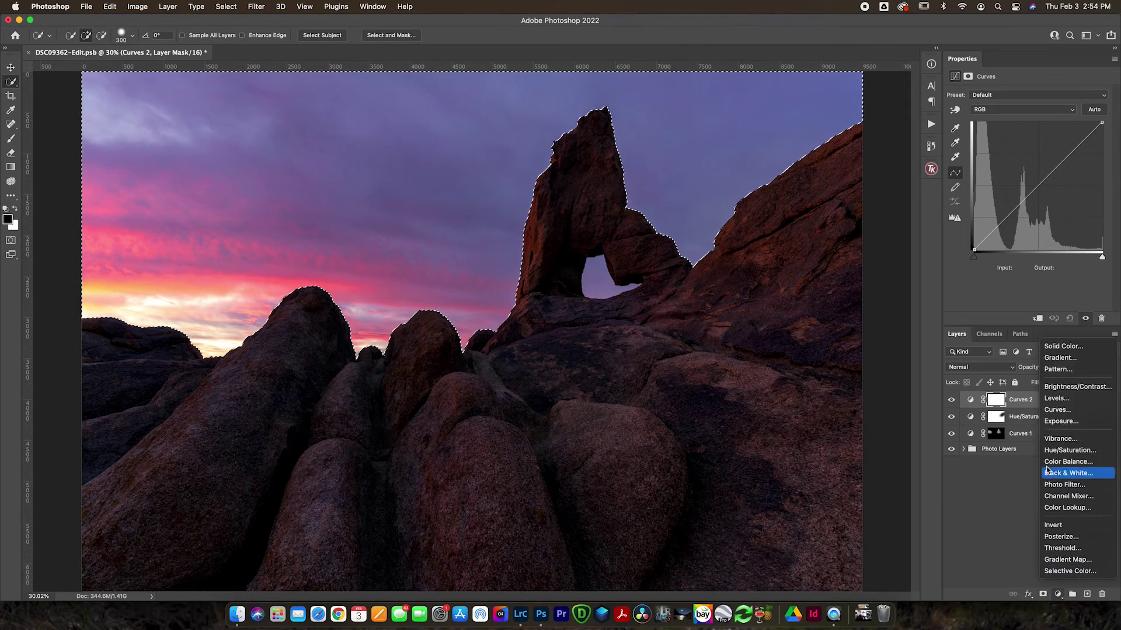
Create a sky-masked Curves 3 layer, pull its curve down to darken the sky, and compare.
left_click(1025, 419)
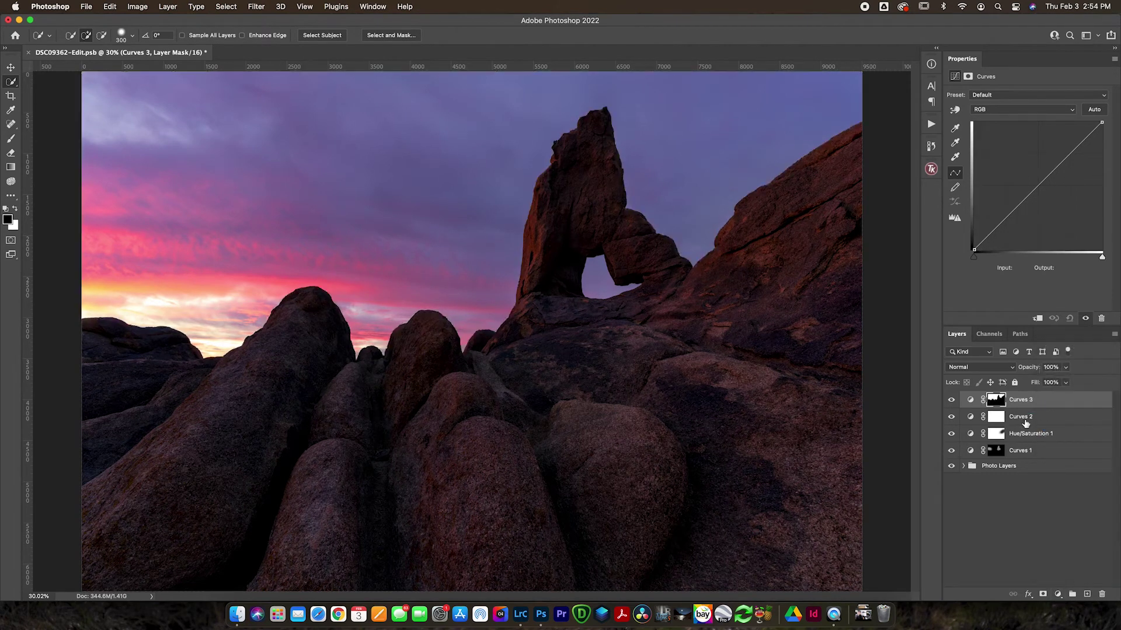
left_click(970, 400)
left_click_drag(1010, 215, 1061, 171)
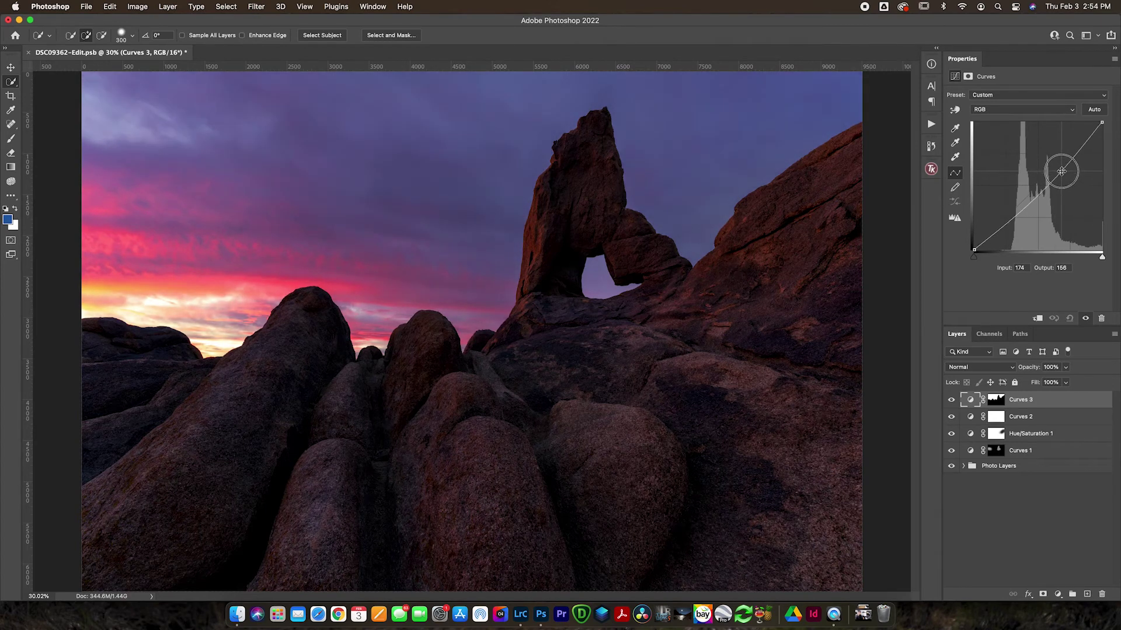
left_click(951, 399)
left_click(950, 400)
left_click(950, 400)
left_click(950, 400)
Test Curves 3 mask density at about 78%, restore 100%, and view the mask alone.
left_click(997, 401)
left_click(1068, 138)
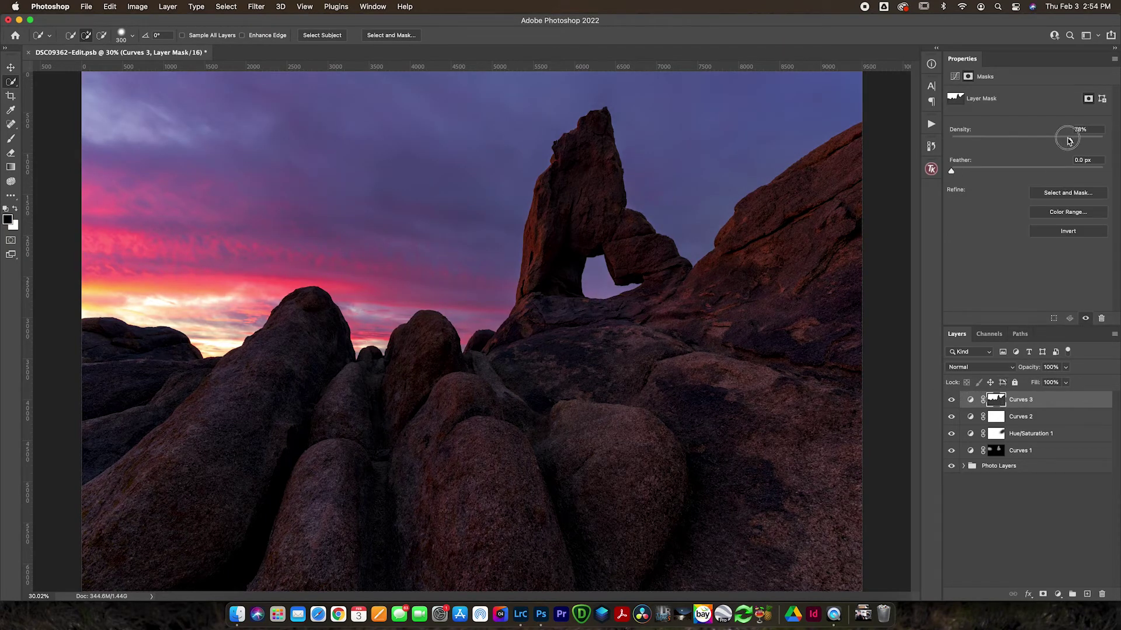
left_click_drag(1069, 140, 1115, 150)
left_click(970, 401)
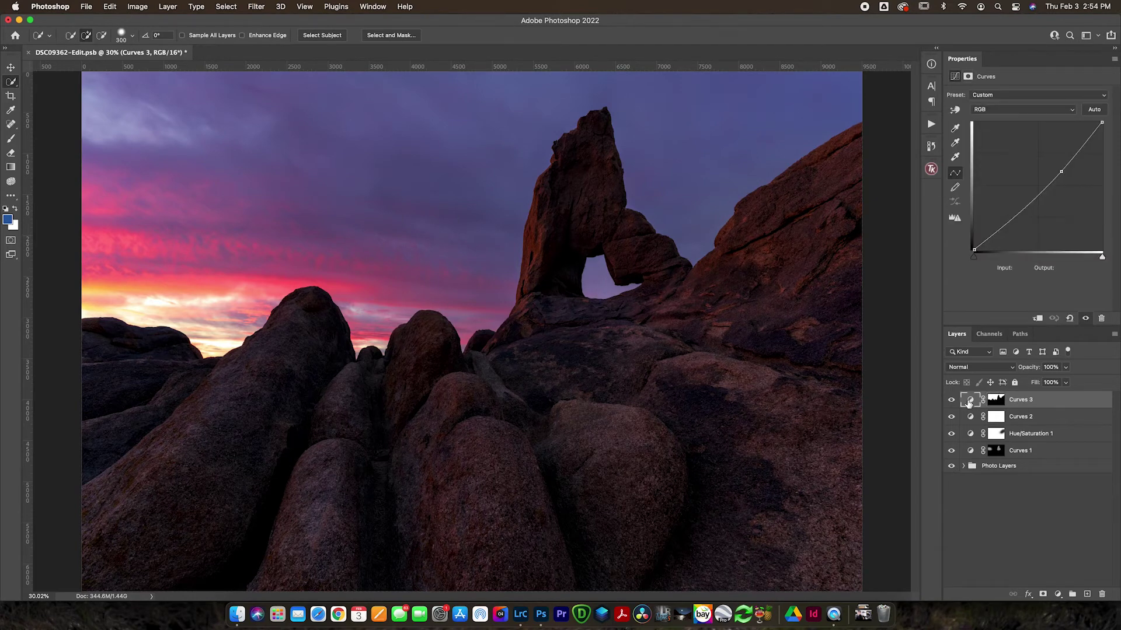
right_click(10, 82)
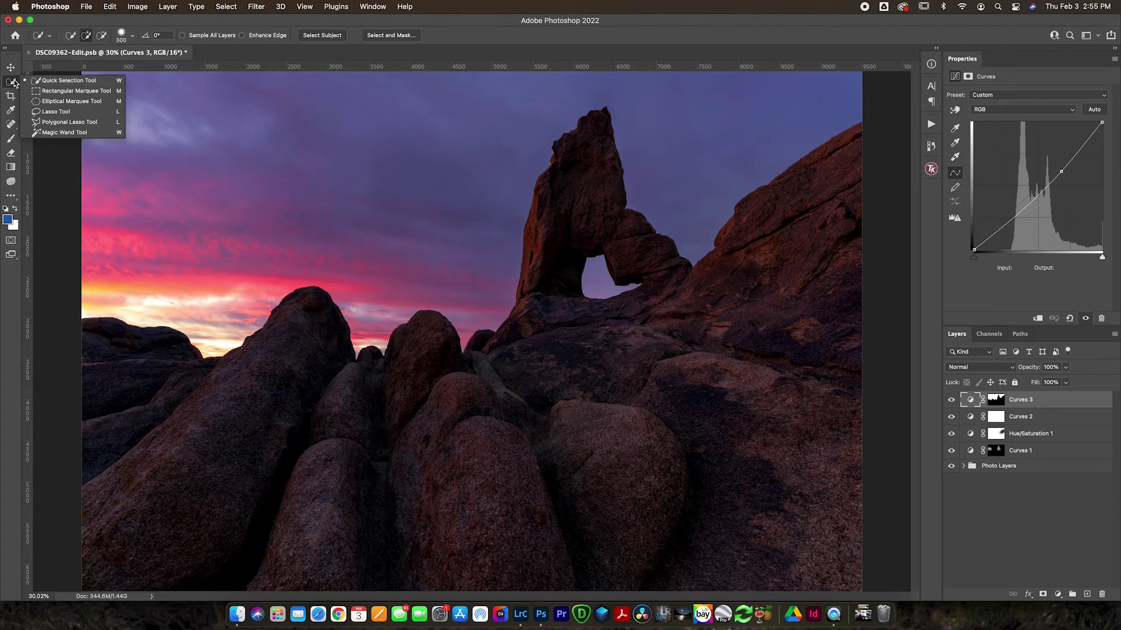
left_click(35, 81)
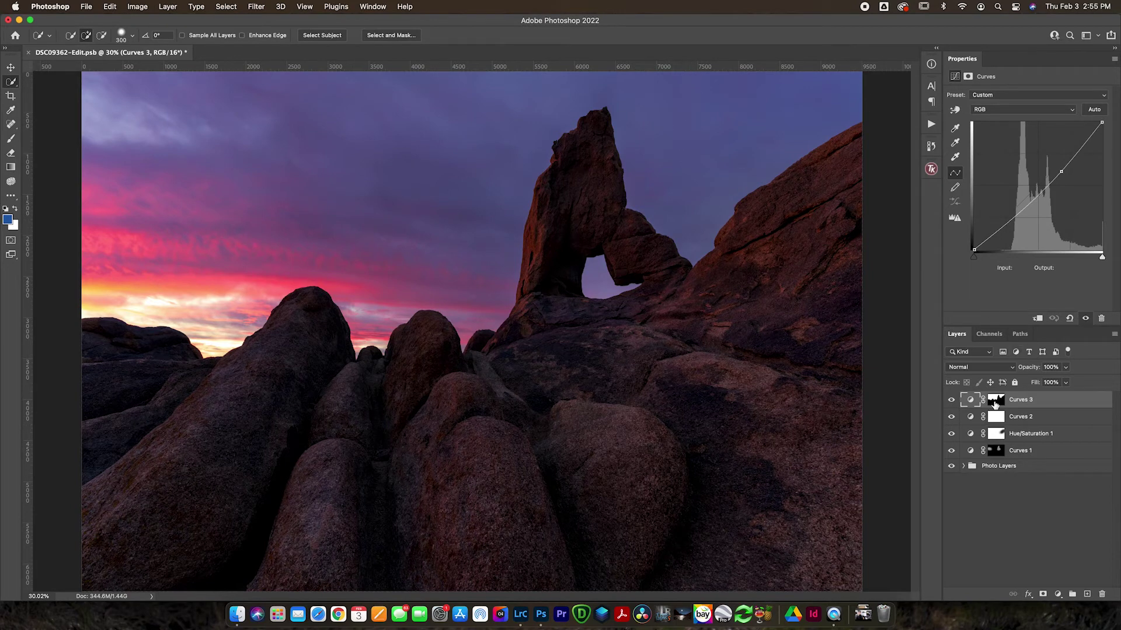
left_click(995, 402)
left_click(995, 401, "alt")
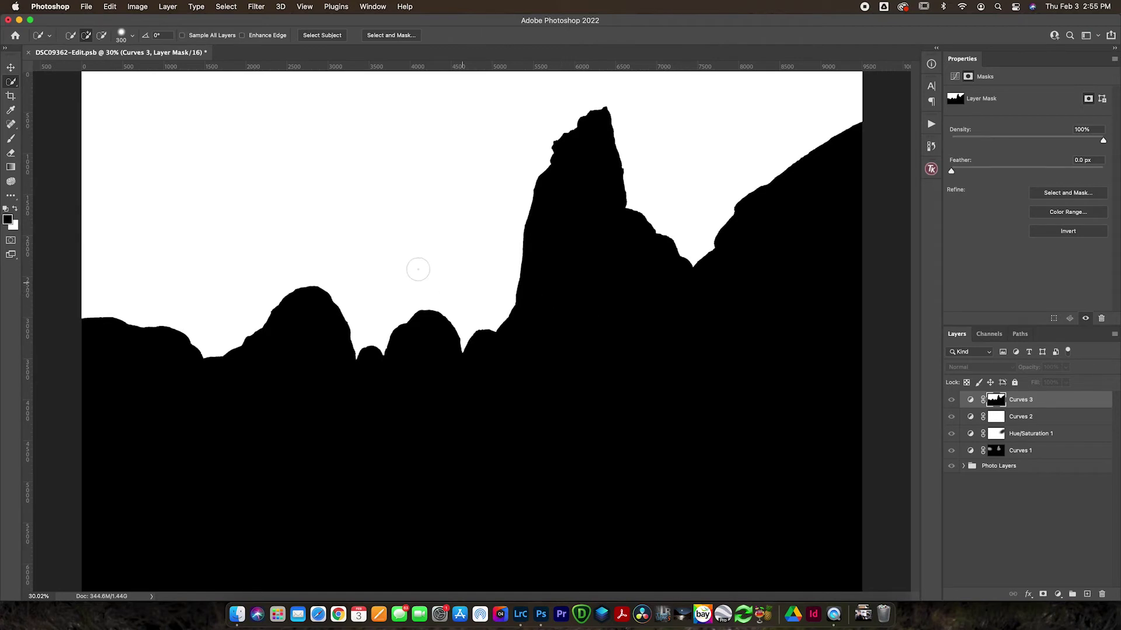
left_click(970, 401)
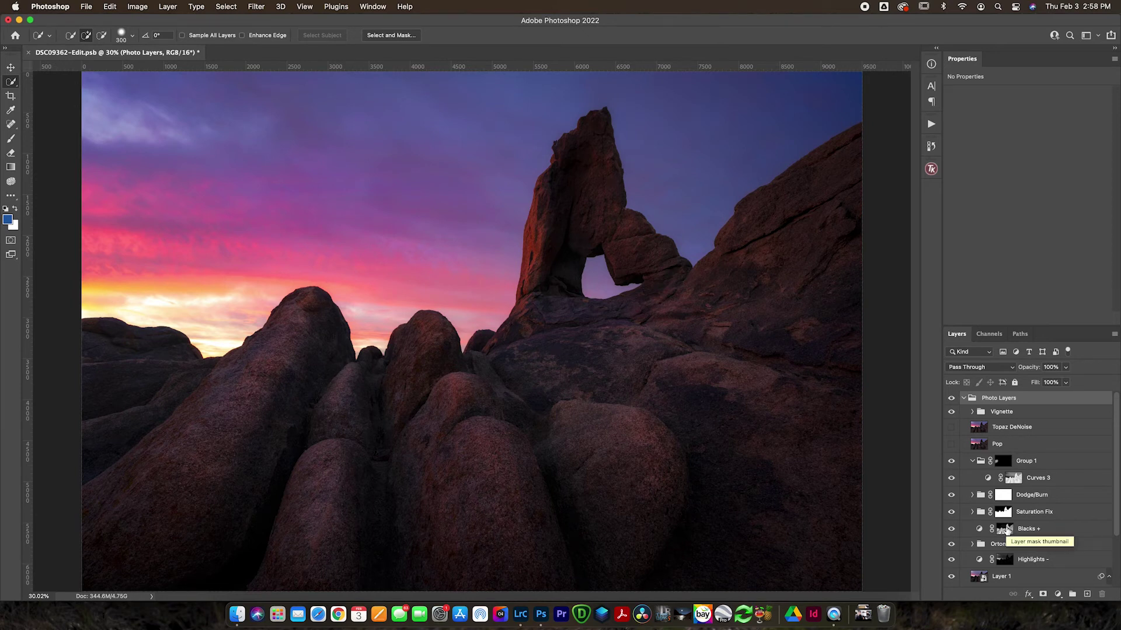
Compare Blacks + on and off and view its luminosity mask on its own.
left_click(951, 529)
left_click(952, 529)
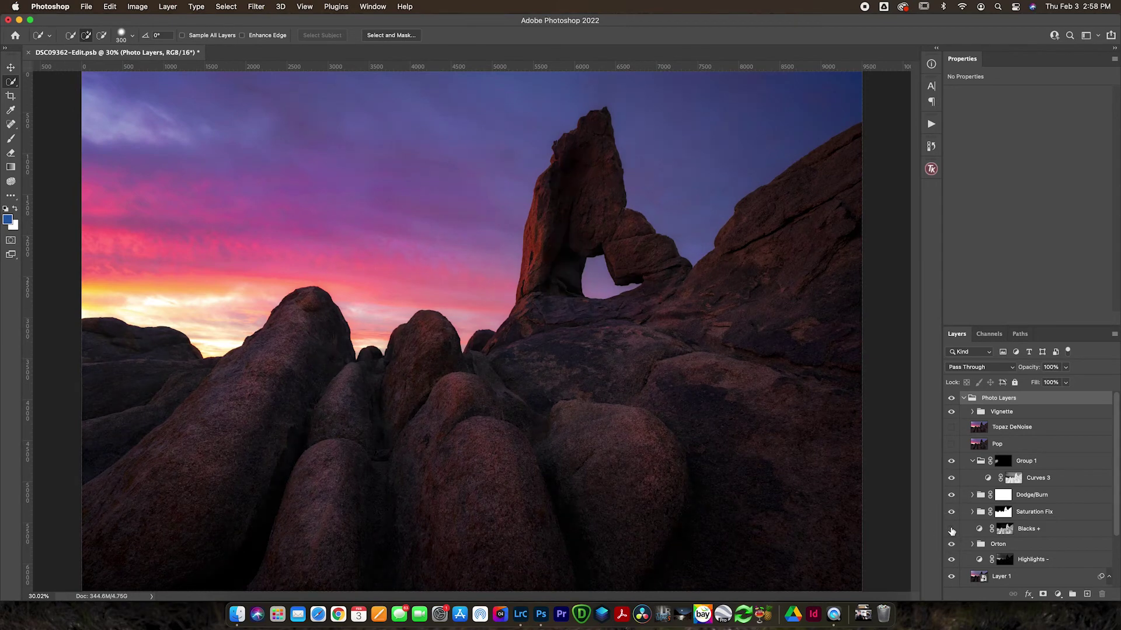
left_click(951, 529)
left_click(951, 530)
left_click(1004, 530)
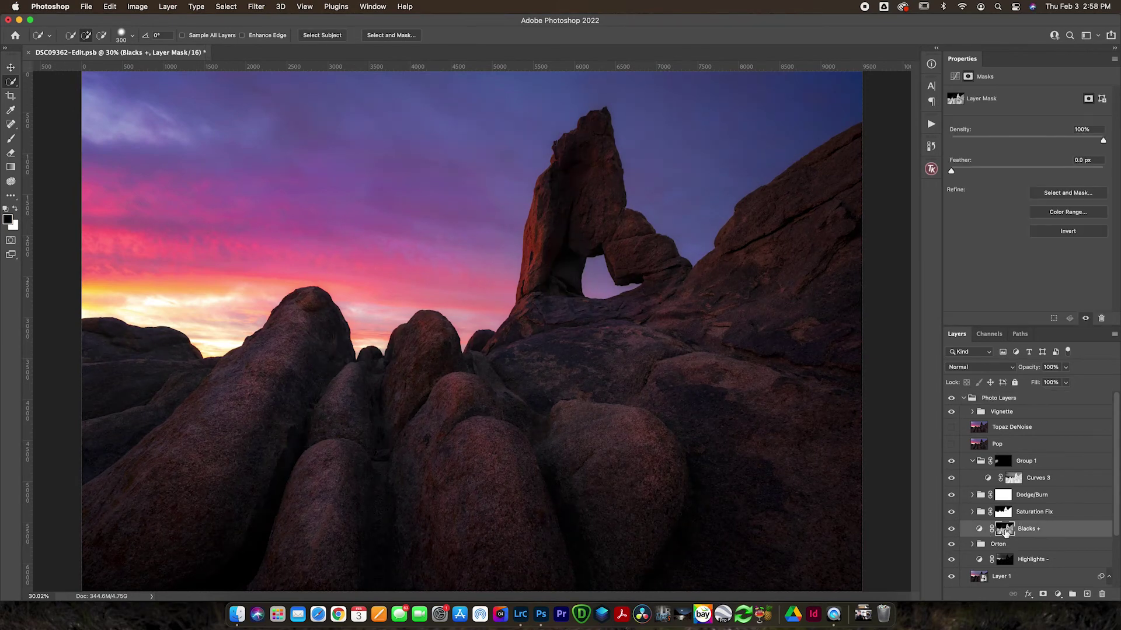
left_click(1005, 530, "alt")
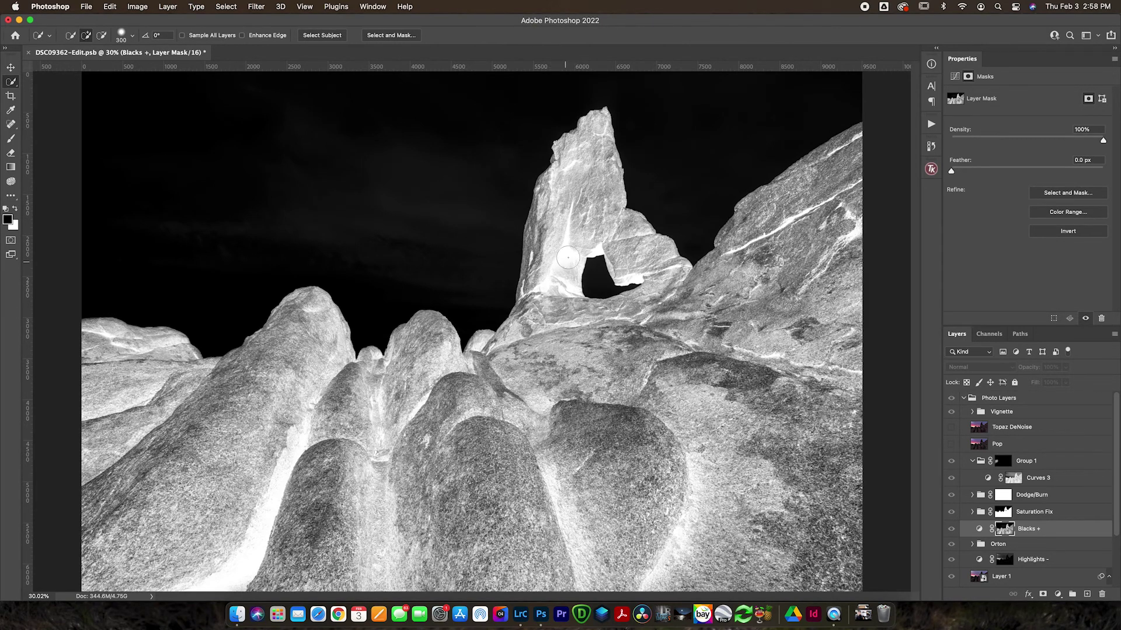
left_click(979, 529)
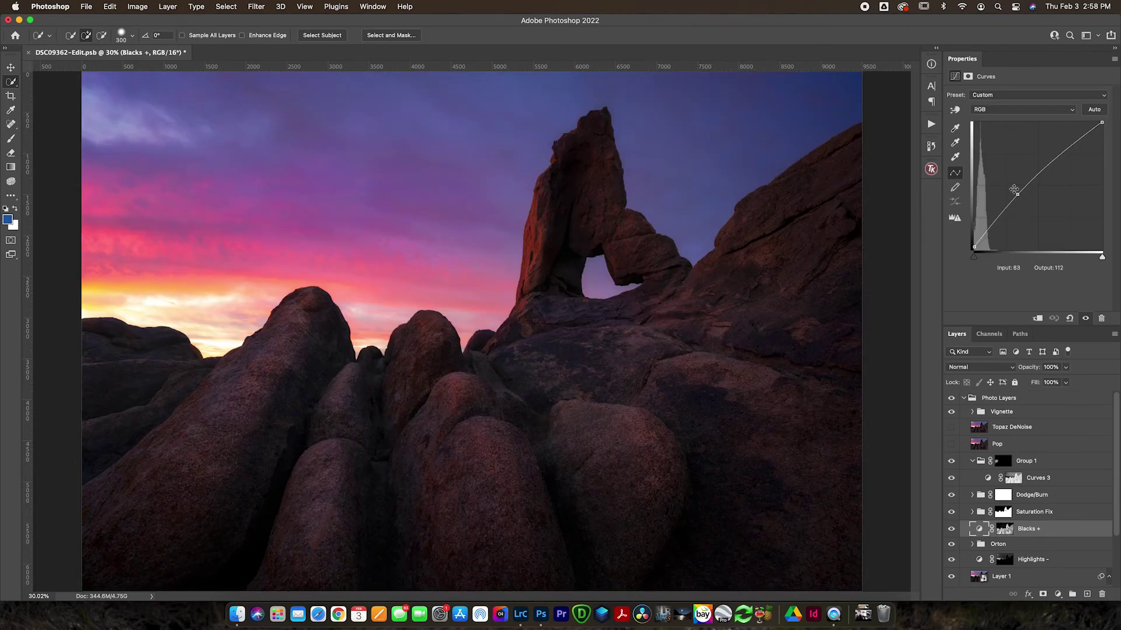
Toggle Blacks + again for comparison, then select the Group 1 layer mask.
left_click(952, 529)
left_click(952, 530)
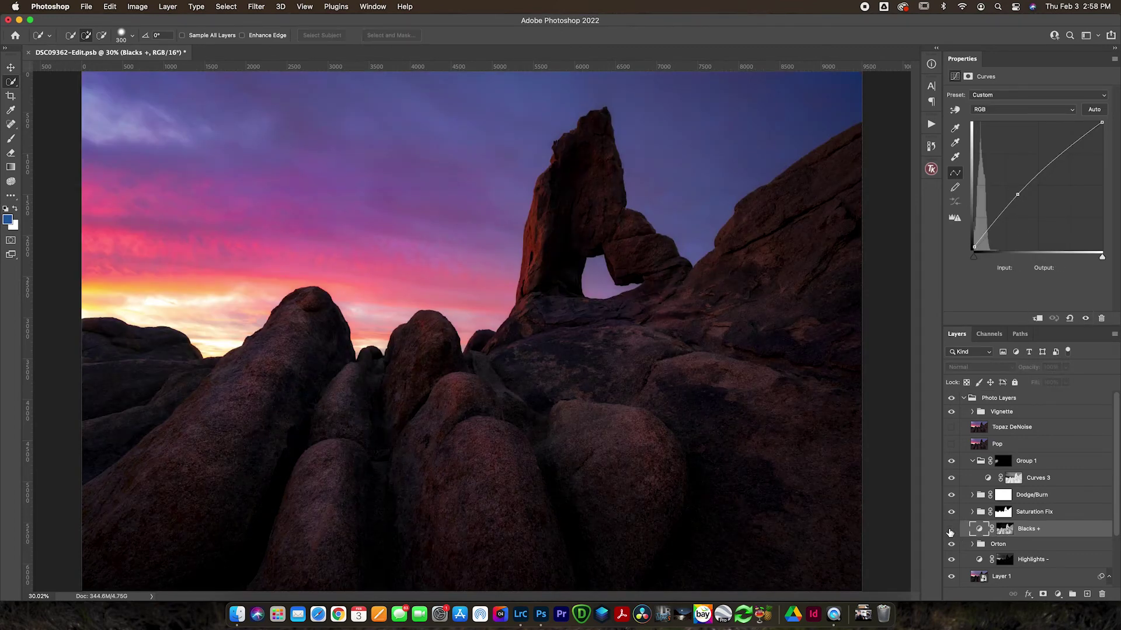
left_click(950, 530)
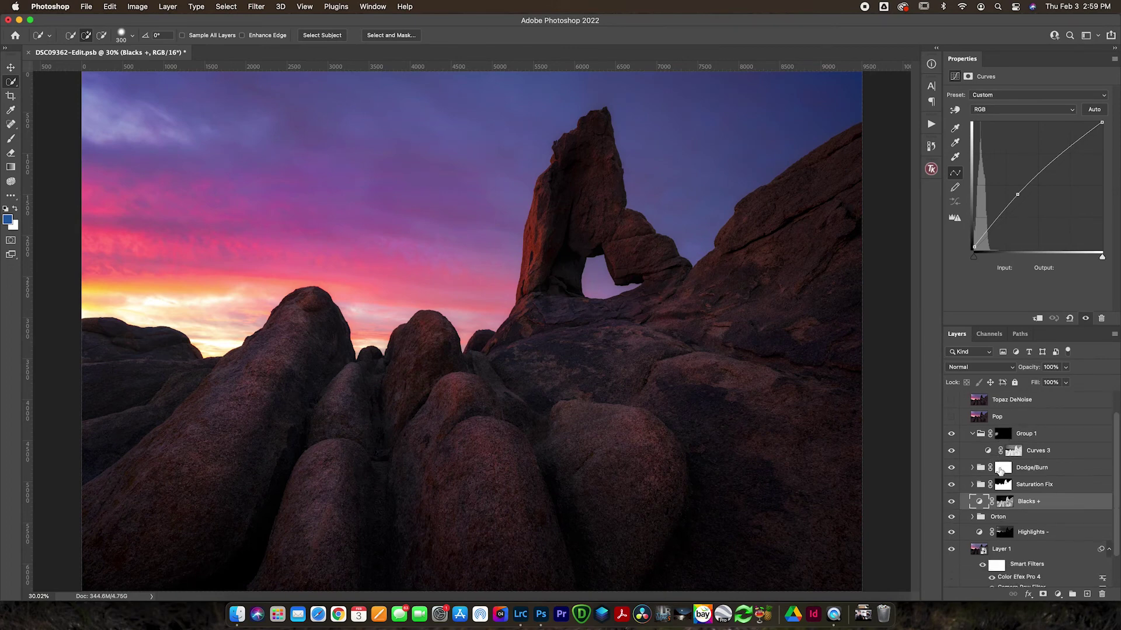
left_click(1003, 463)
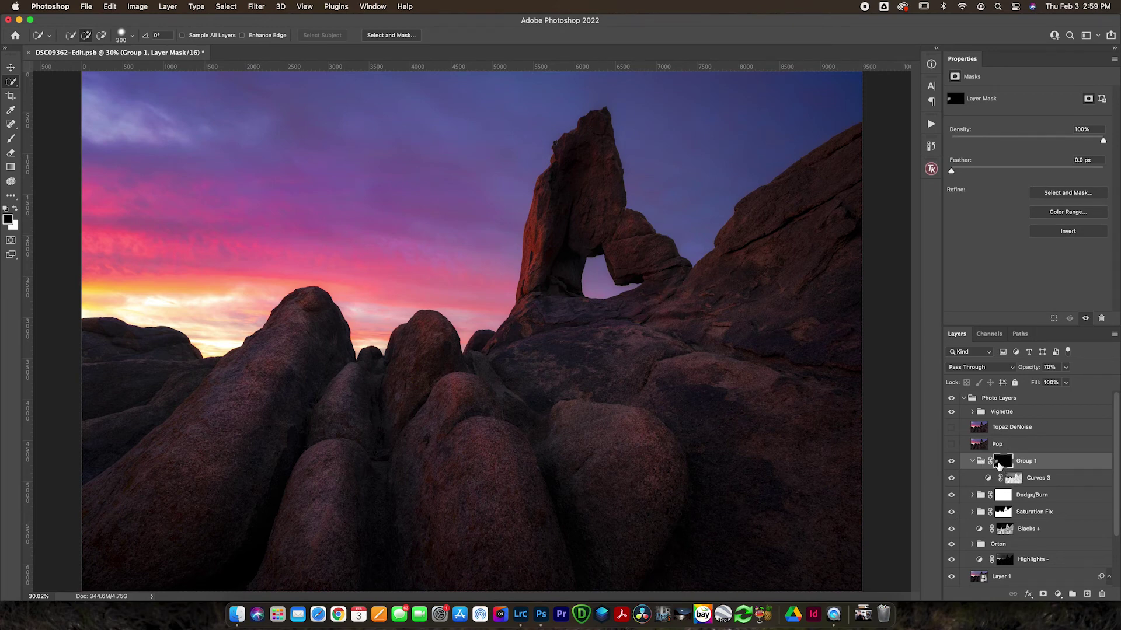
Preview the Group 1 mask alone, return to the colour photo, and collapse Group 1.
left_click(999, 463, "alt")
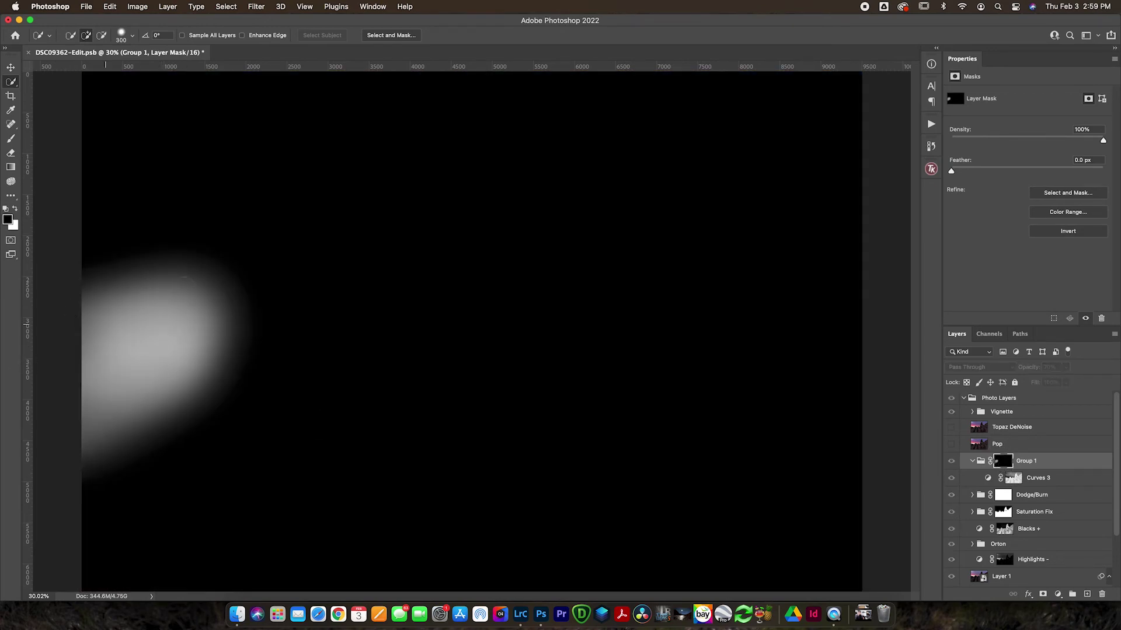
left_click(981, 465)
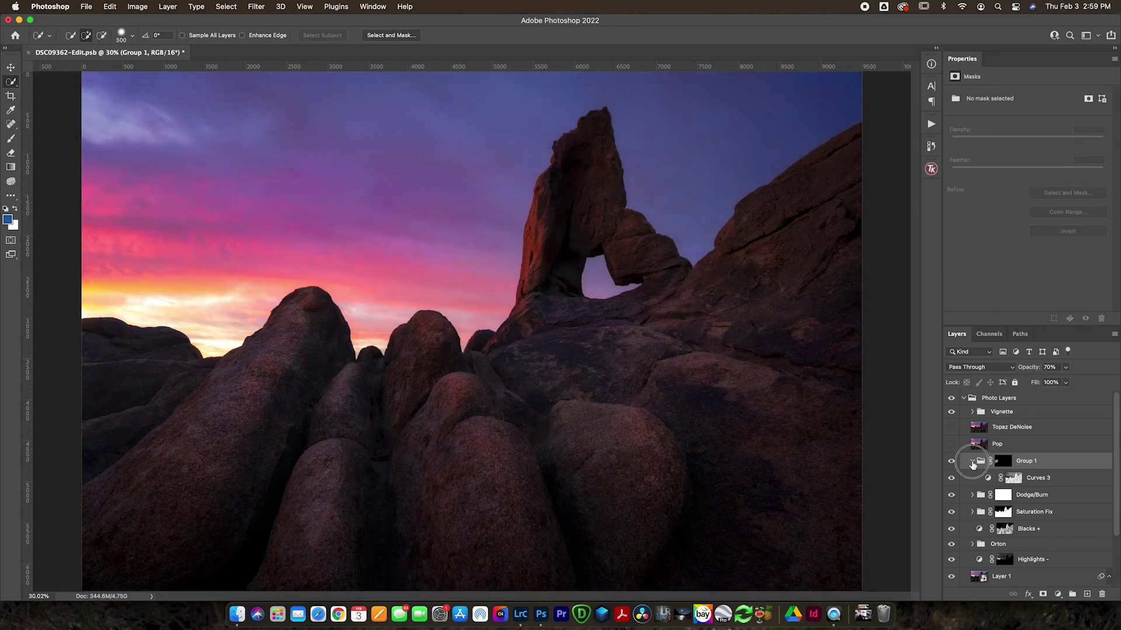
left_click(971, 462)
Preview the Highlights luminosity mask alone, then return to the colour photo.
left_click(1003, 544, "alt")
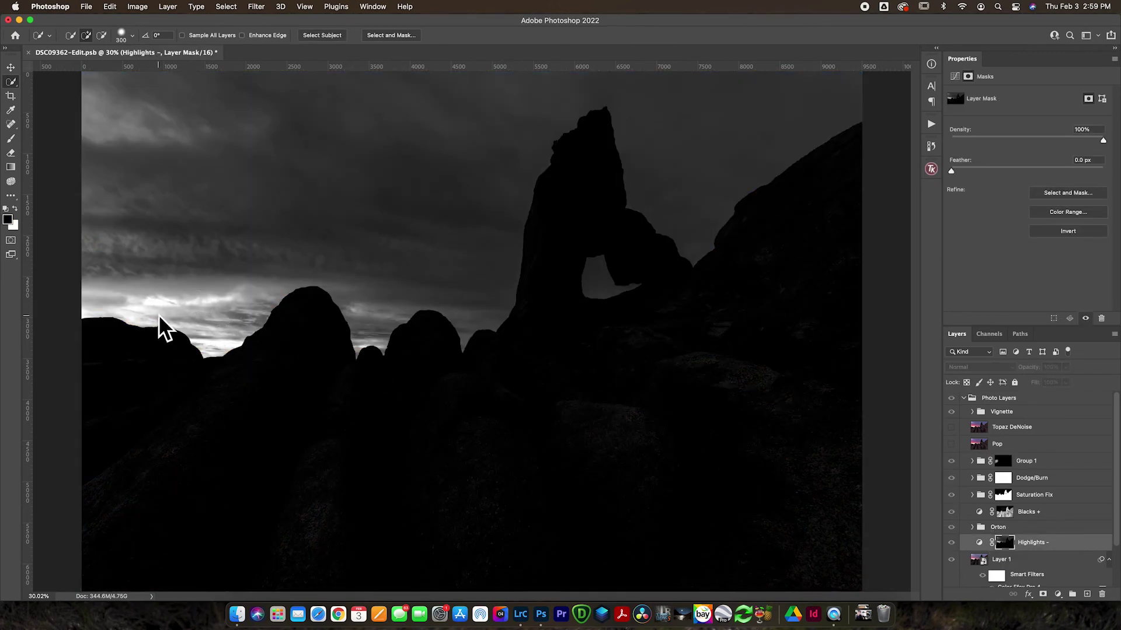
left_click(980, 543)
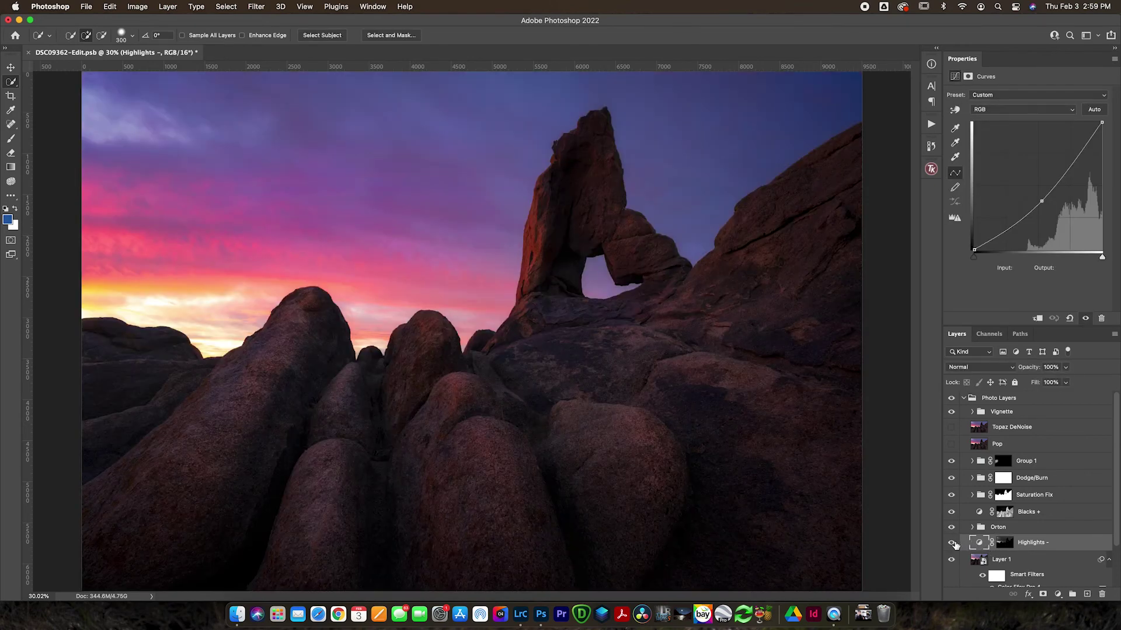
scroll(978, 536, "down", 3)
scroll(979, 536, "up", 3)
Show the Blacks + layer mask alone in greyscale: white rocks and arch, black sky.
left_click(1004, 514, "alt")
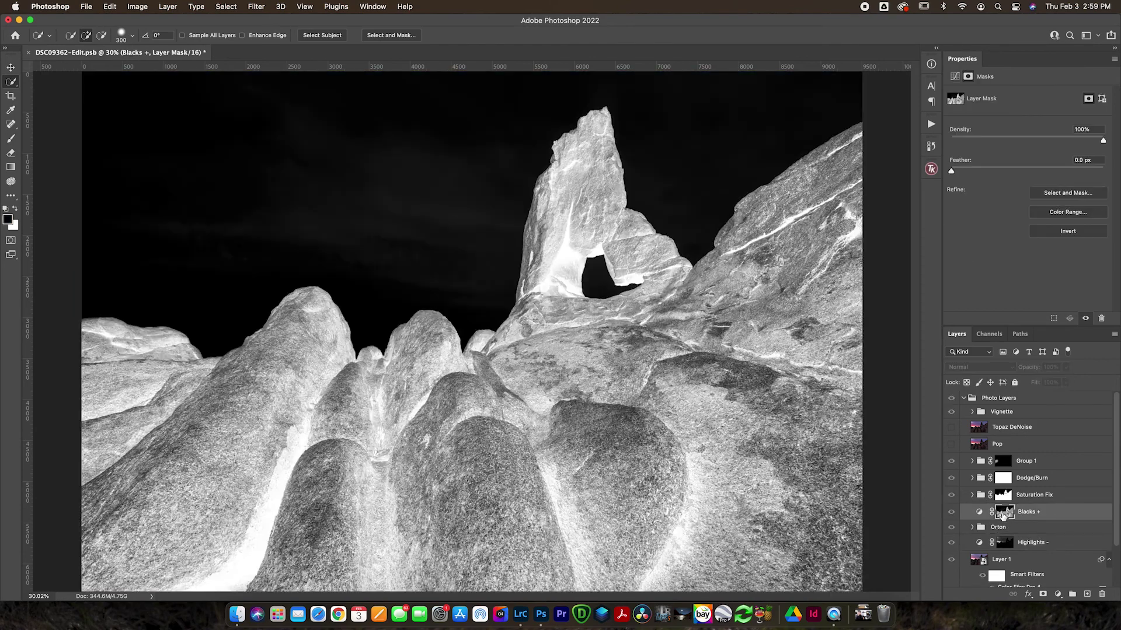